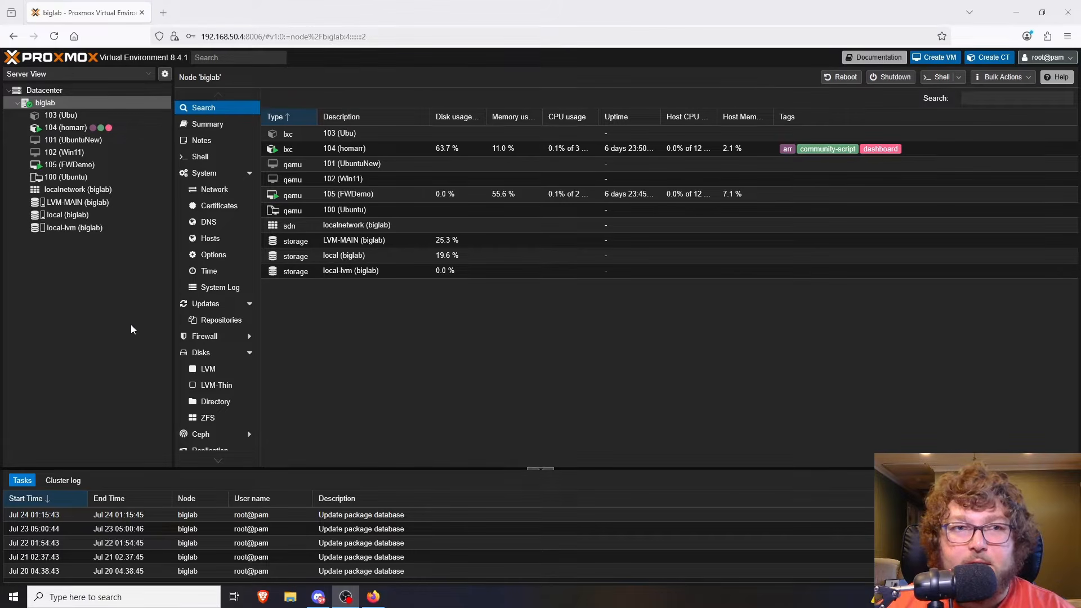
# Check the datacenter's local storage entry and look over the options for creating a backup job
pyautogui.click(87, 93)
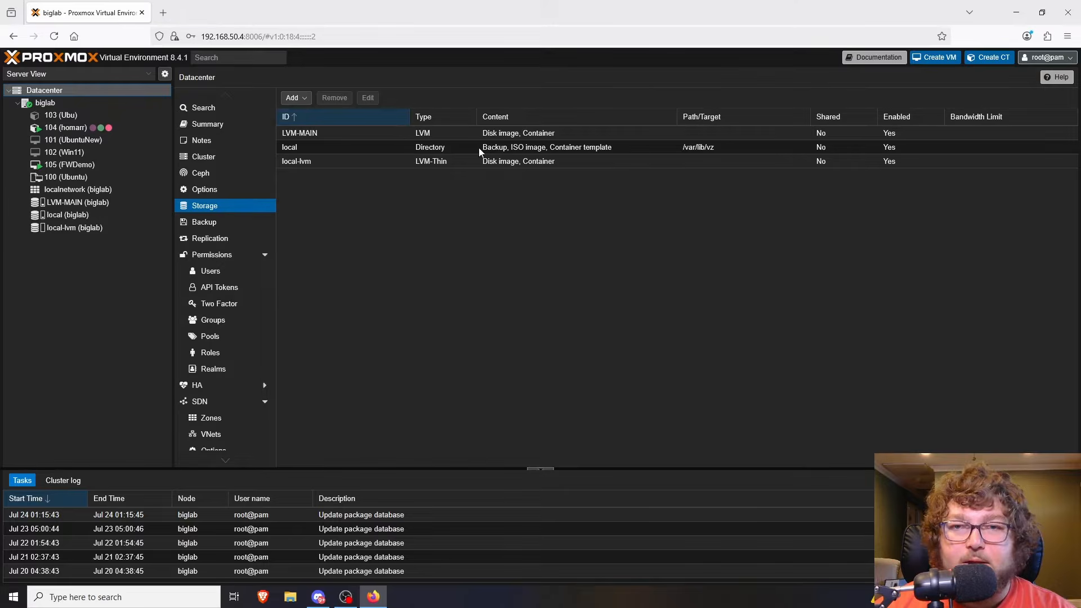
pyautogui.click(332, 148)
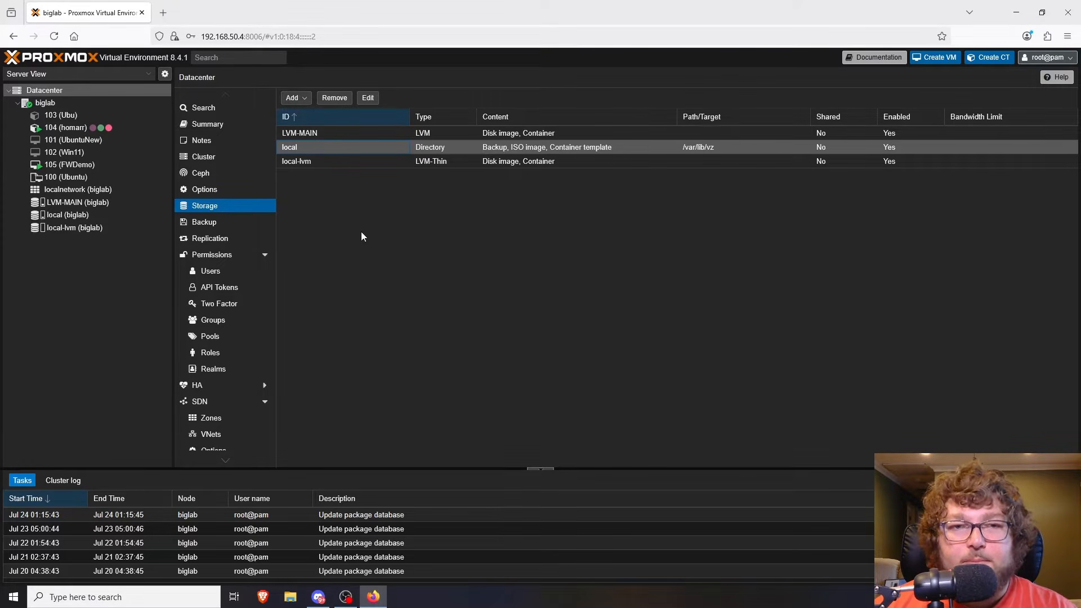
pyautogui.click(221, 223)
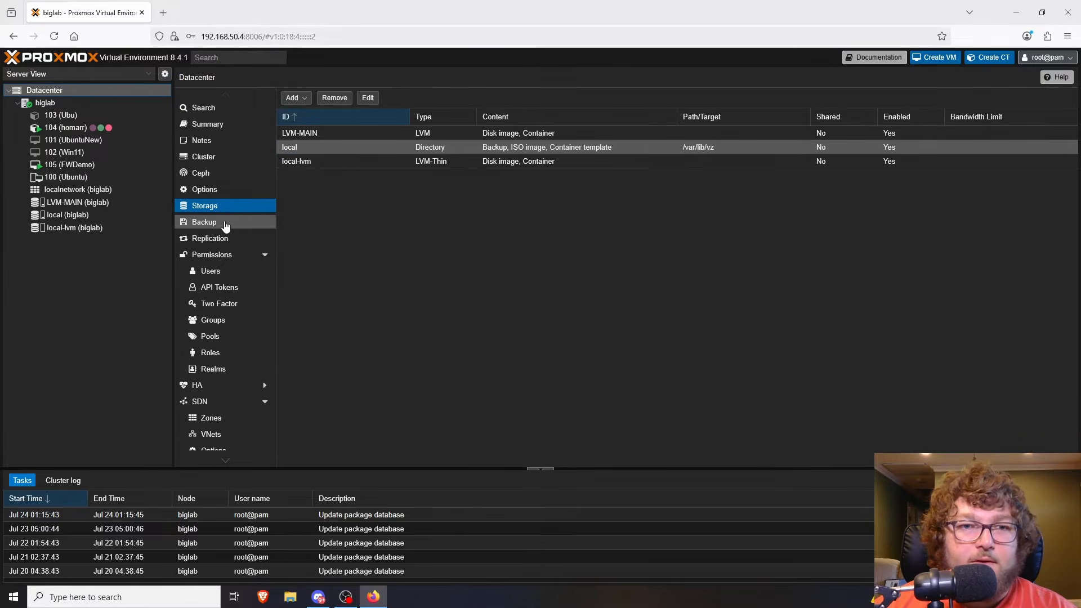
pyautogui.click(292, 98)
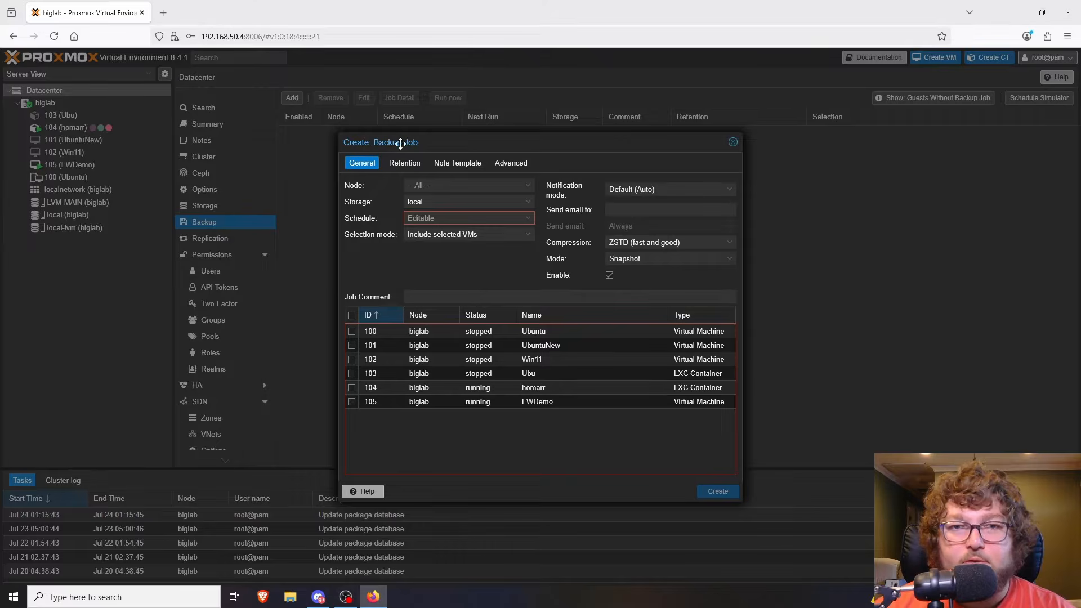
pyautogui.click(733, 145)
# Look through the biglab node and the homarr container, and view the backup list of virtual machine 102 (Win11)
pyautogui.click(44, 103)
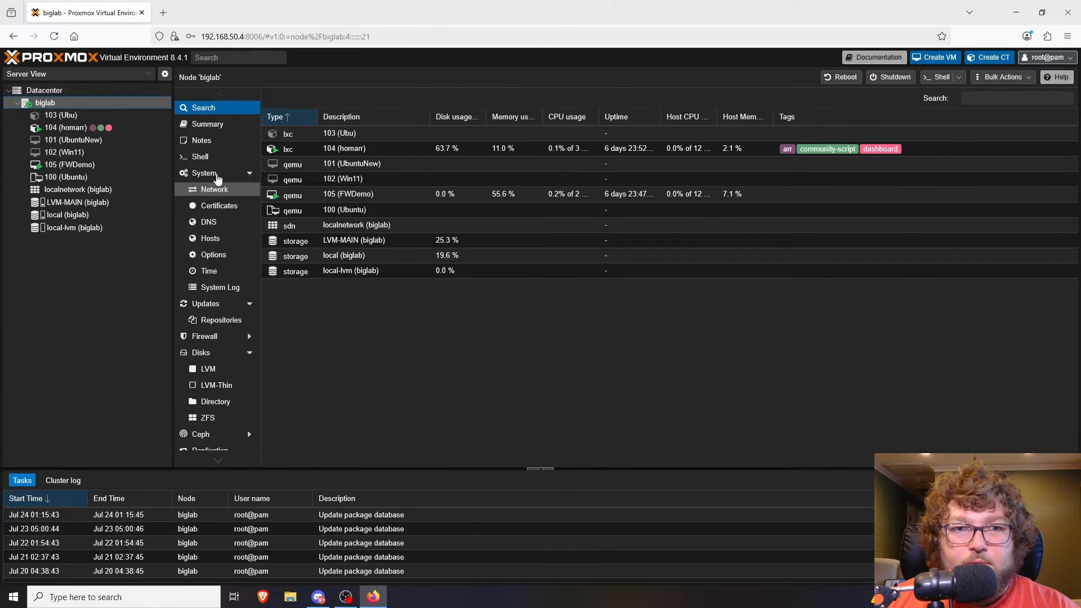
pyautogui.scroll(-1, 211, 338)
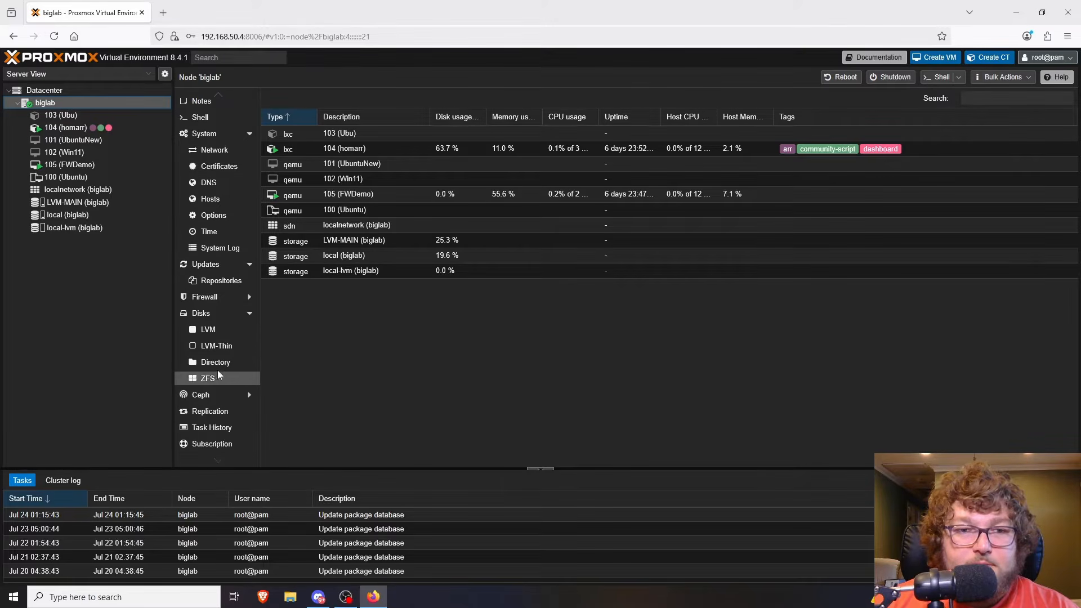
pyautogui.scroll(1, 211, 222)
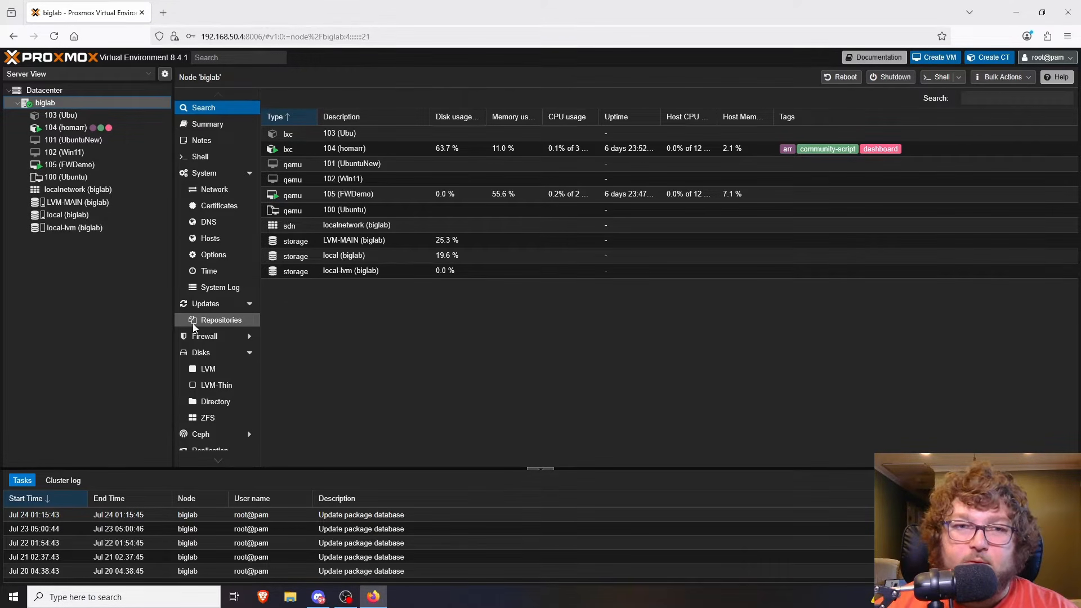
pyautogui.click(82, 127)
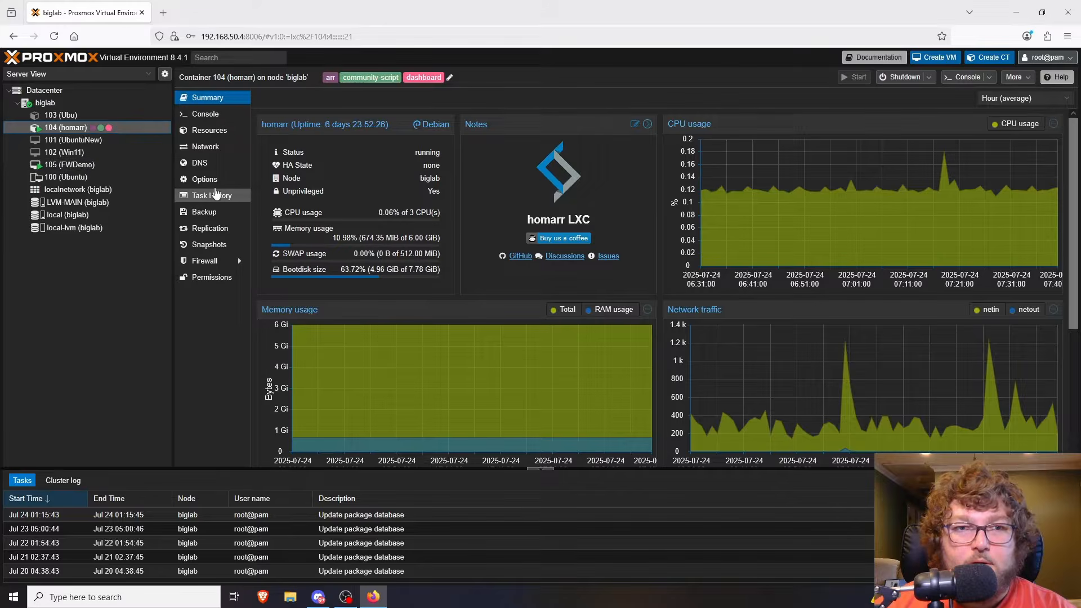
pyautogui.click(79, 153)
pyautogui.click(219, 212)
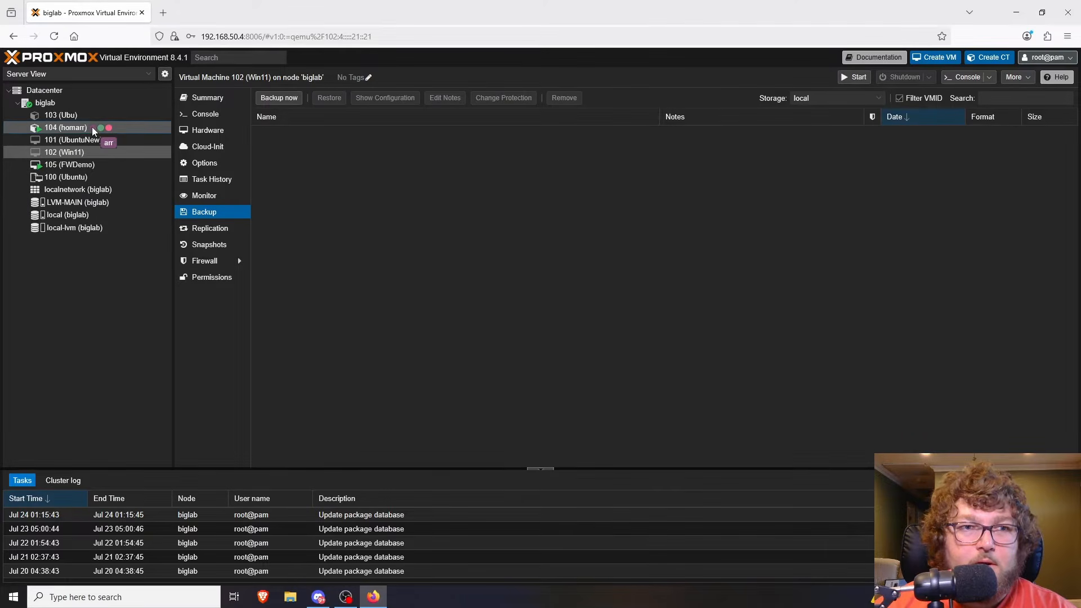
# Set up a manual backup of container 104 (homarr) with local as the storage
pyautogui.click(68, 129)
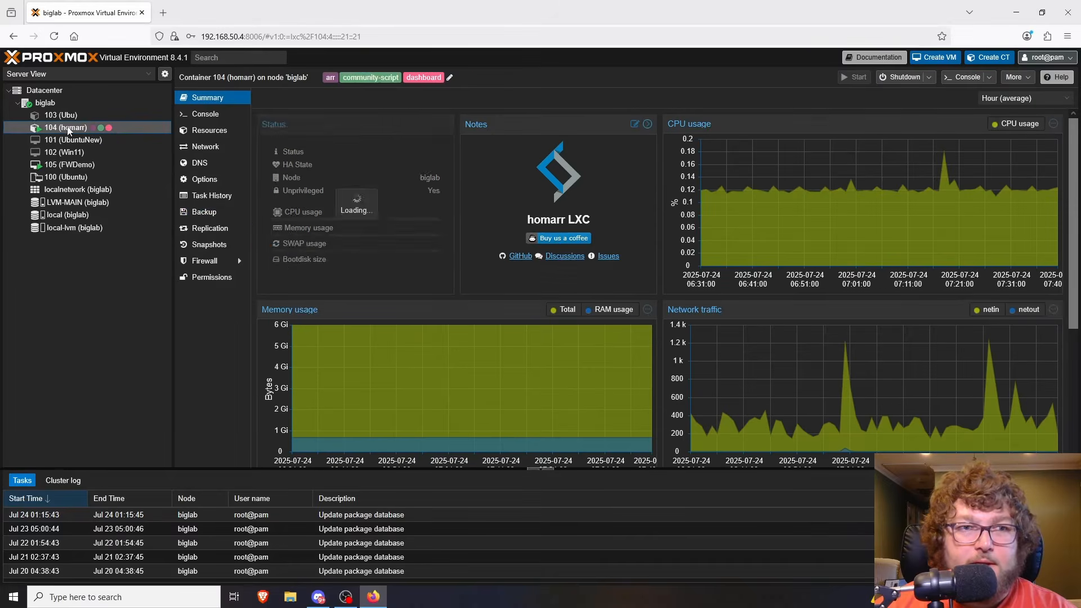
pyautogui.click(211, 219)
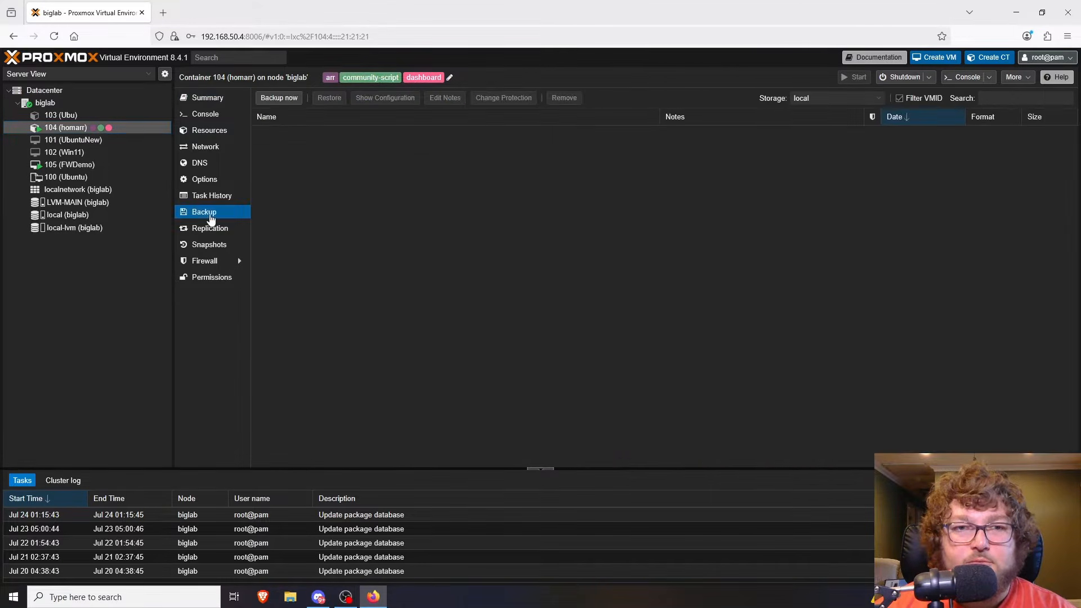
pyautogui.click(278, 100)
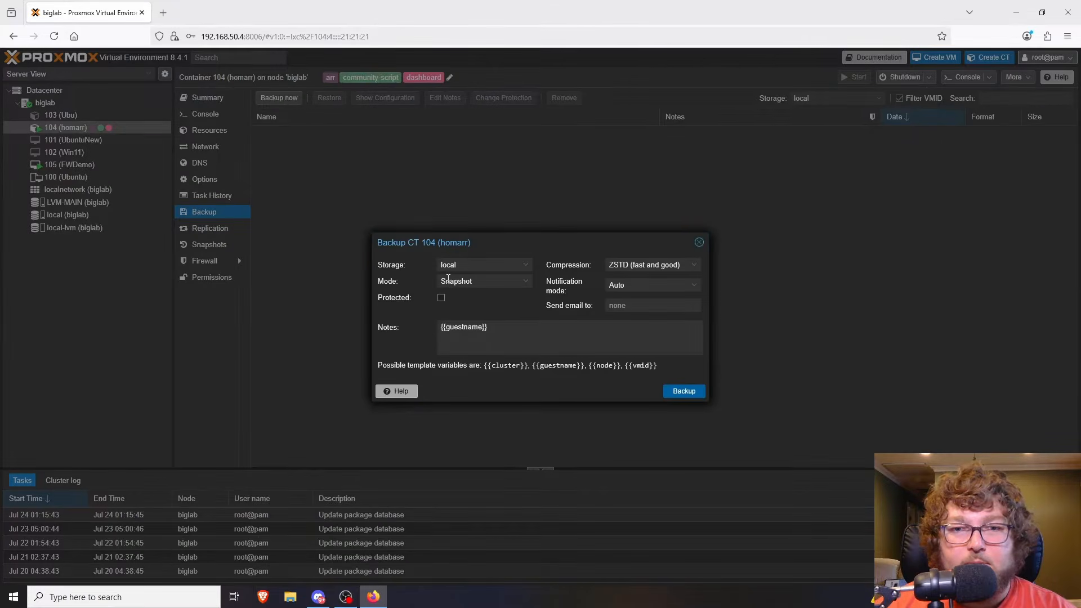
pyautogui.click(526, 265)
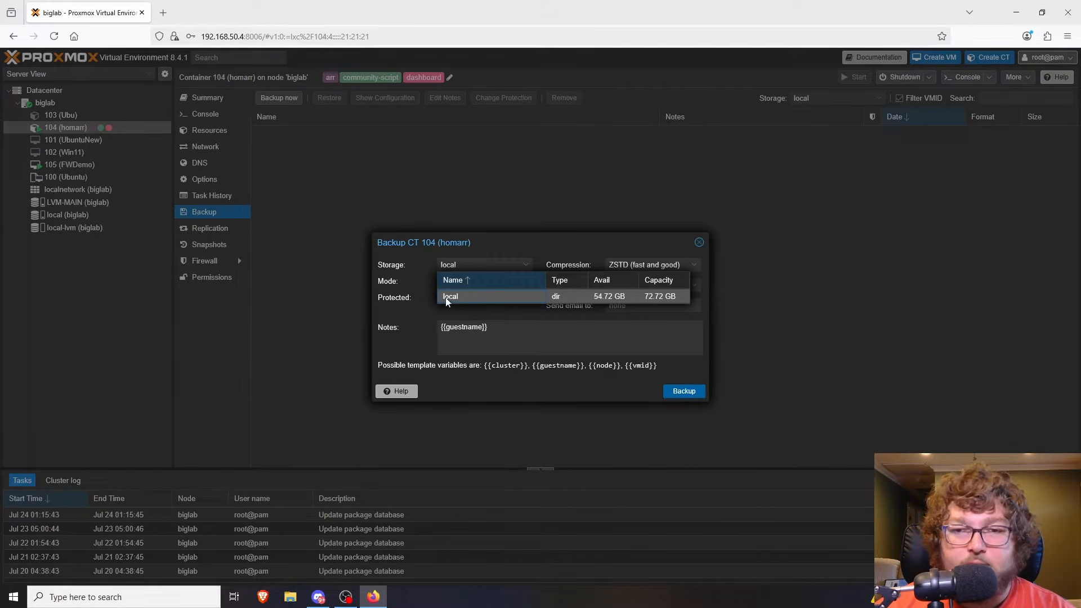
pyautogui.click(477, 298)
# Read the documentation on the stop, suspend and snapshot backup modes for VMs and containers, and close it
pyautogui.click(525, 282)
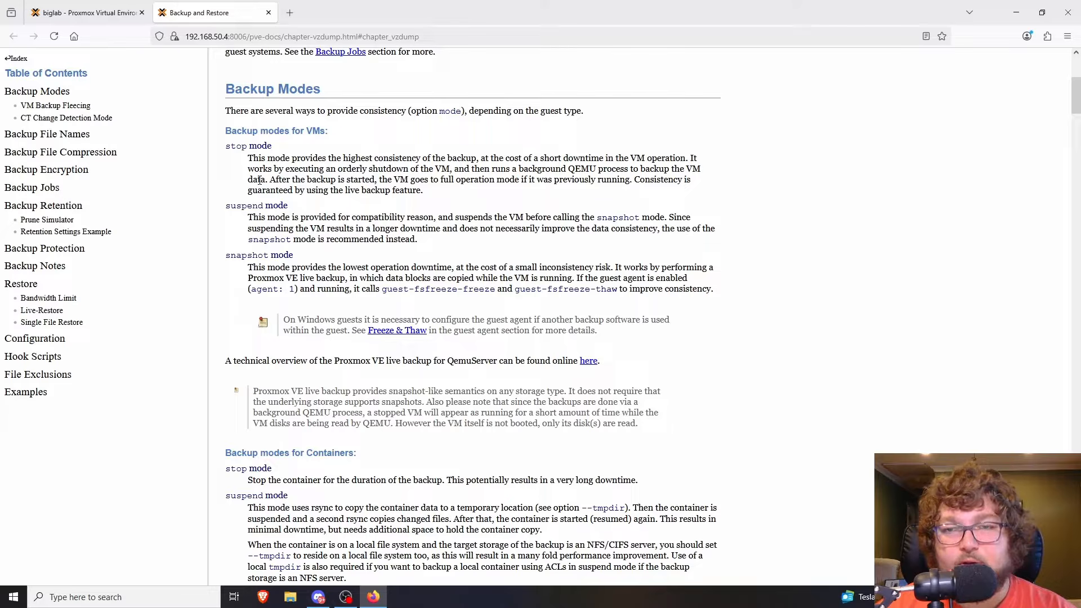
pyautogui.scroll(-3, 260, 180)
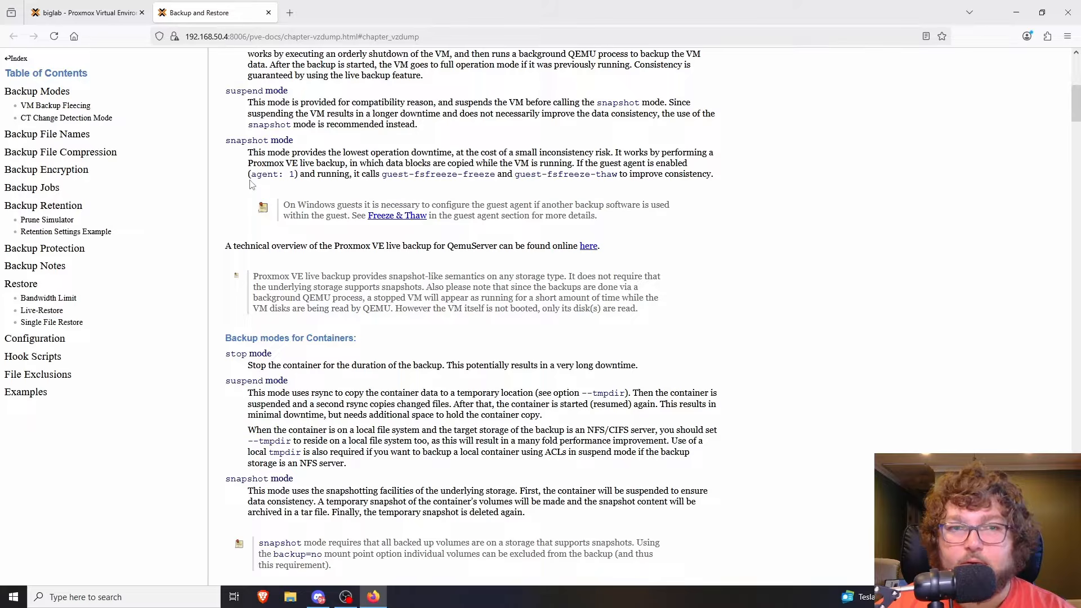
pyautogui.scroll(1, 252, 185)
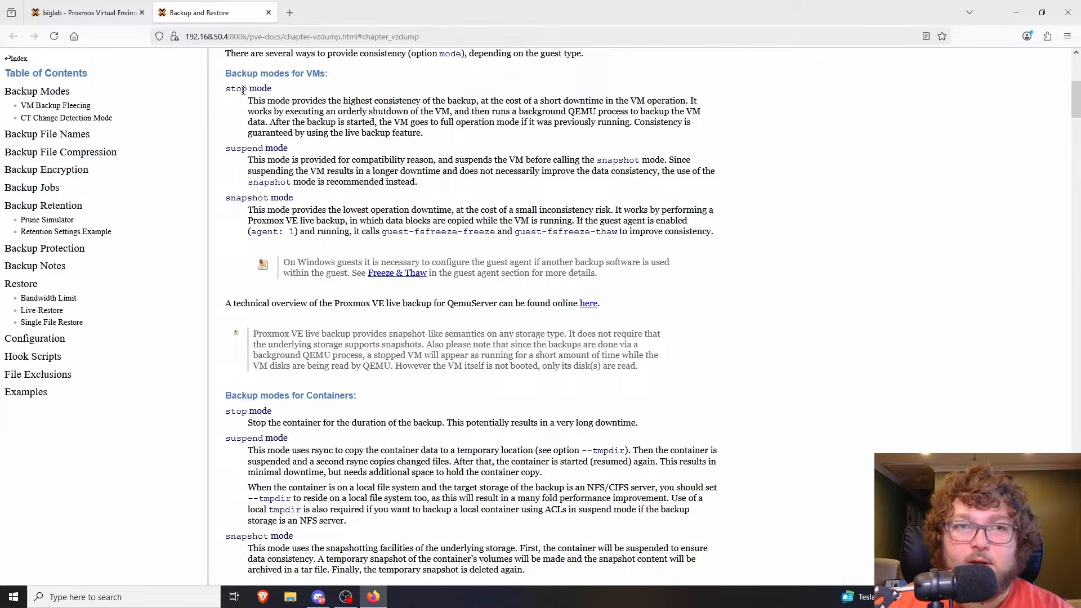
pyautogui.moveTo(236, 89); pyautogui.dragTo(296, 96)
pyautogui.click(268, 12)
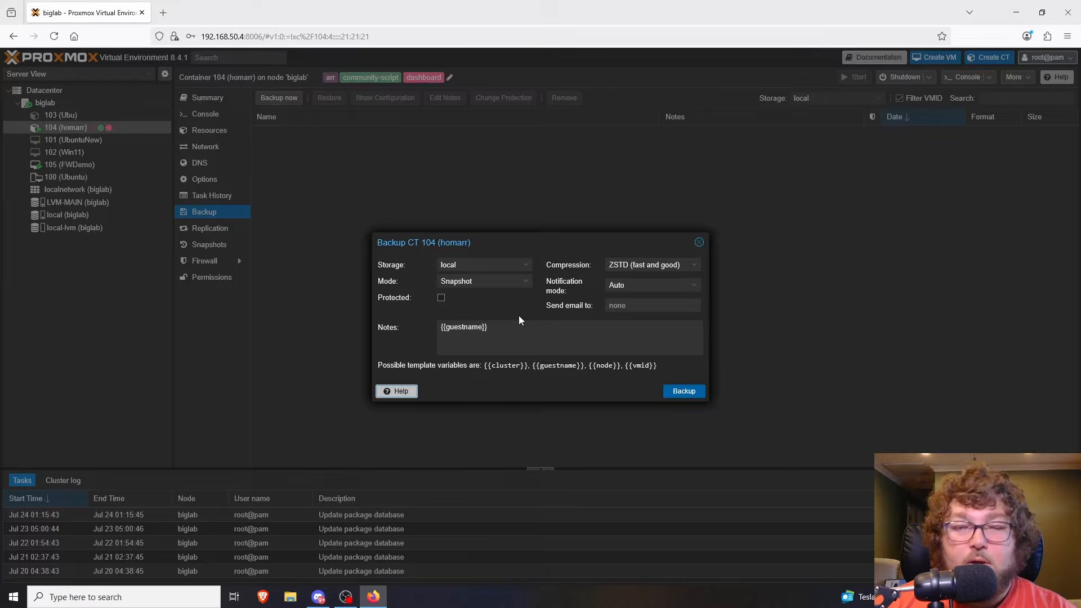
# Review the backup's mode, compression, notification and email recipient options, keeping Snapshot, ZSTD (fast and good) and Auto
pyautogui.click(526, 283)
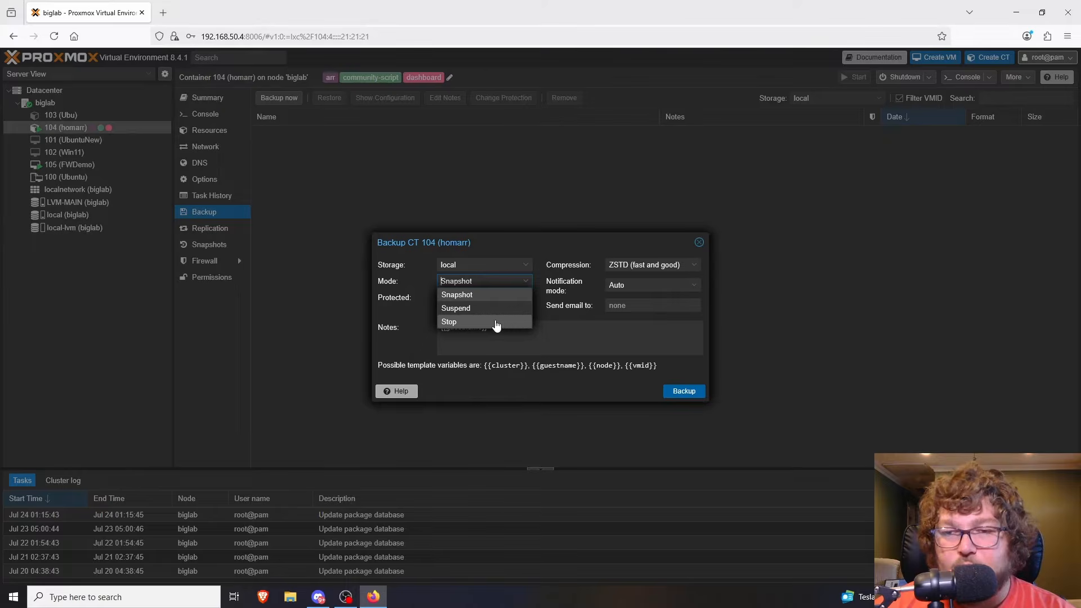
pyautogui.click(552, 251)
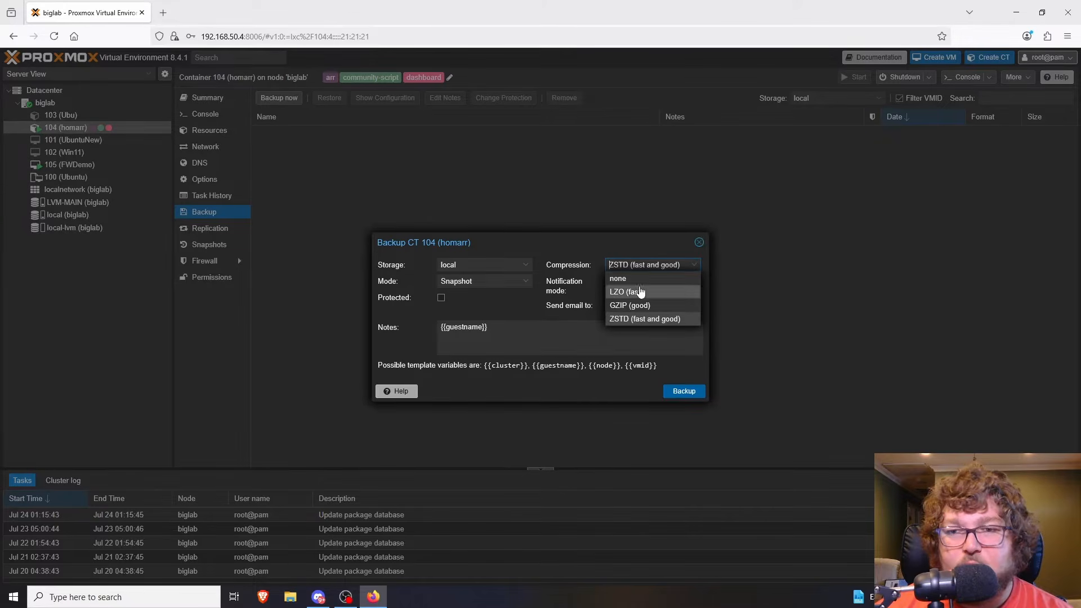
pyautogui.click(681, 267)
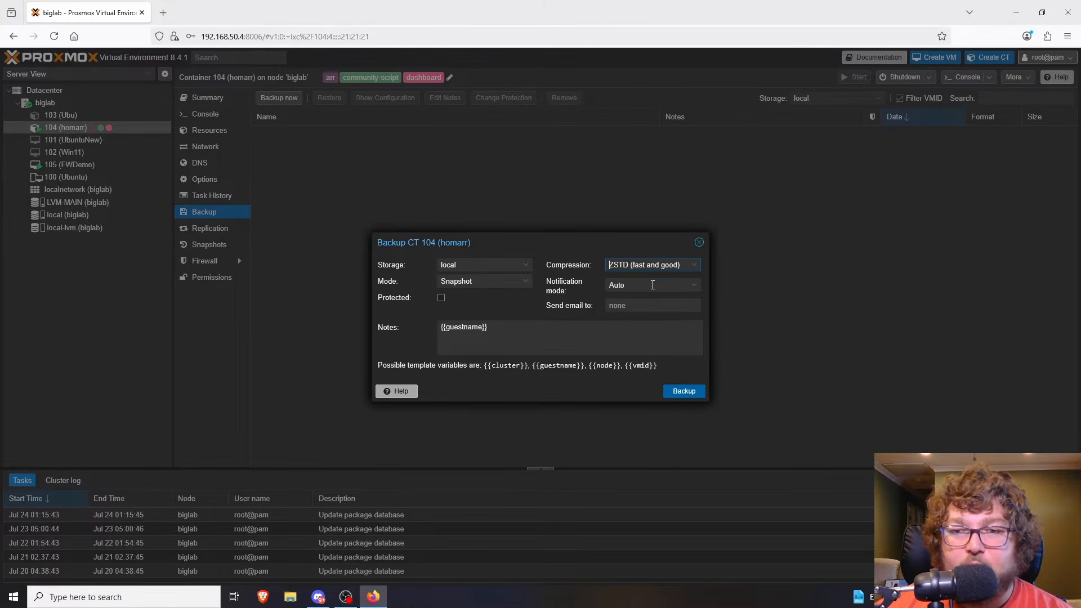
pyautogui.click(652, 285)
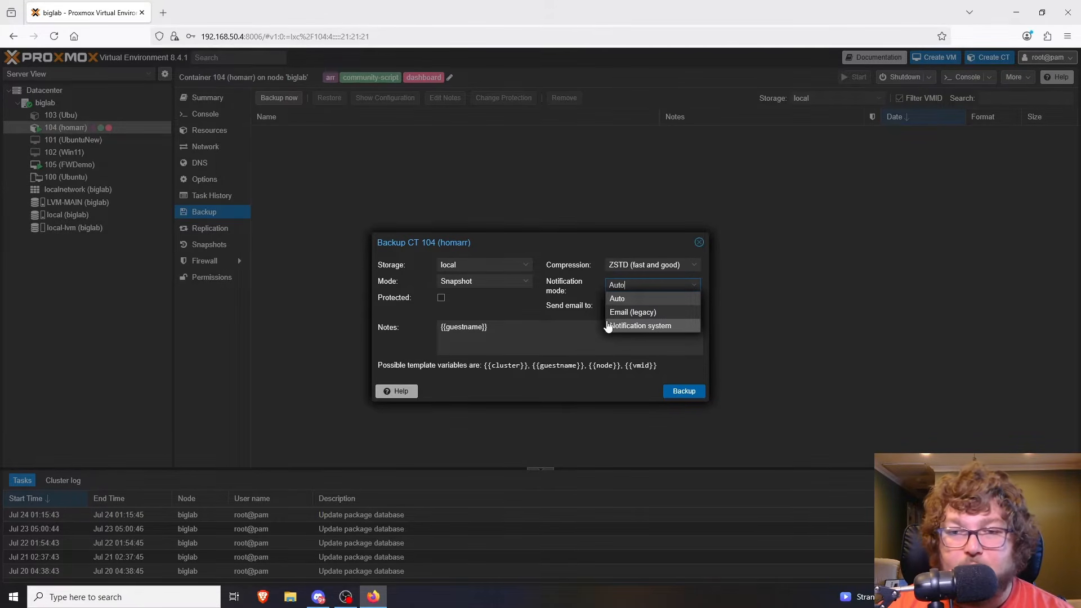
pyautogui.click(695, 290)
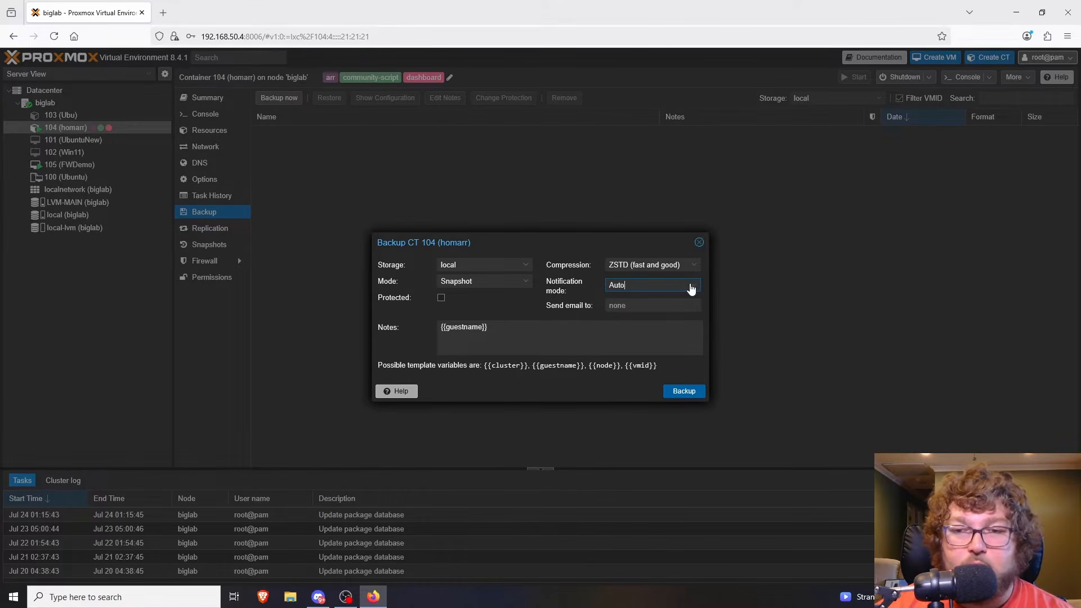
pyautogui.click(622, 307)
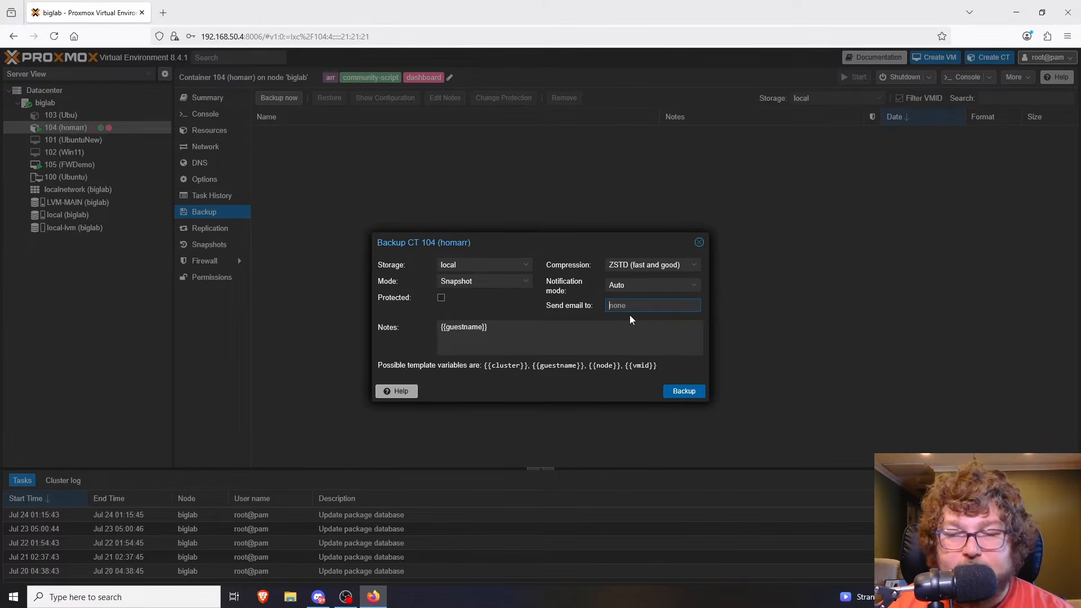
pyautogui.click(397, 303)
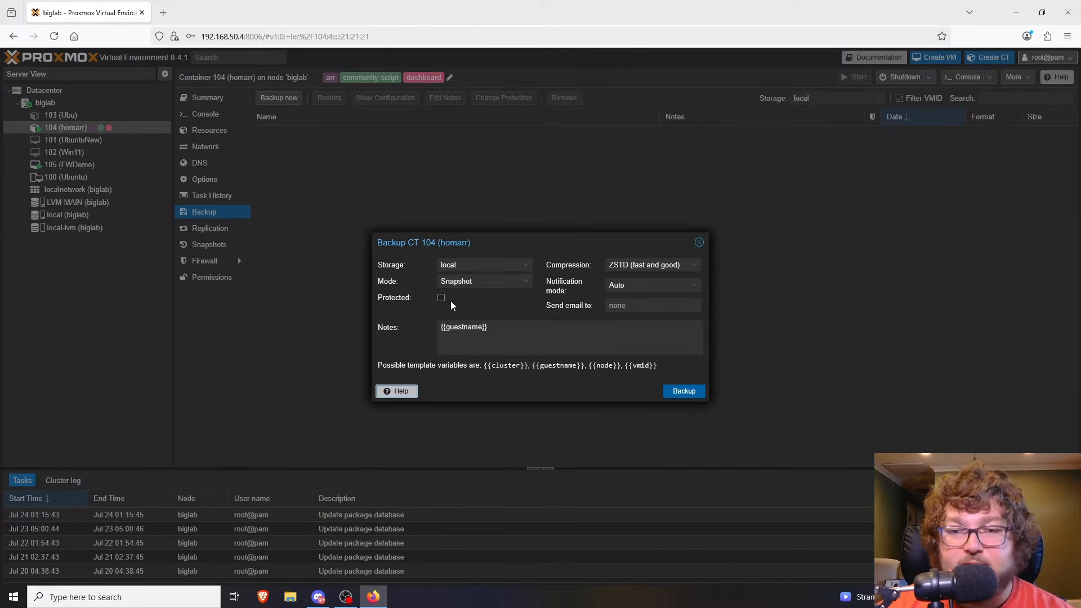
# Run the backup of container 104 (homarr), check the end of its task output and close the task viewer
pyautogui.click(695, 396)
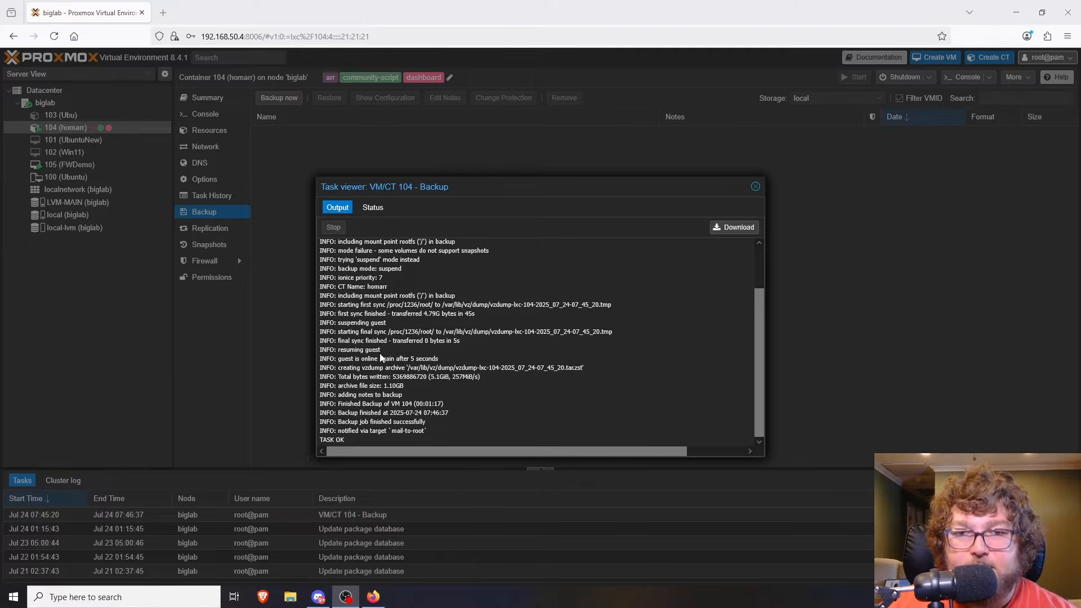
pyautogui.moveTo(345, 440); pyautogui.dragTo(318, 445)
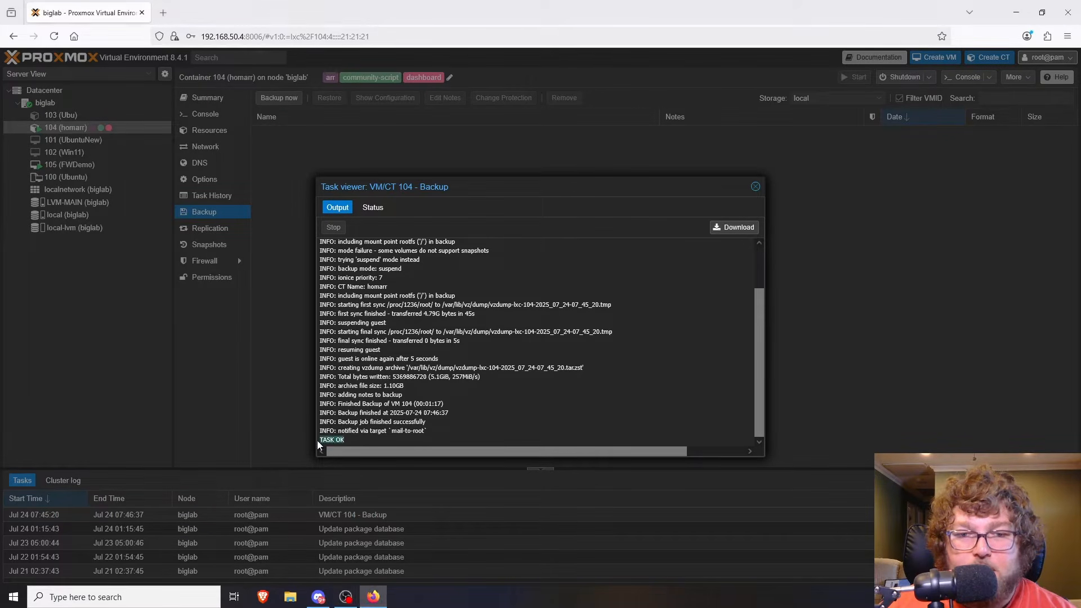
pyautogui.click(756, 187)
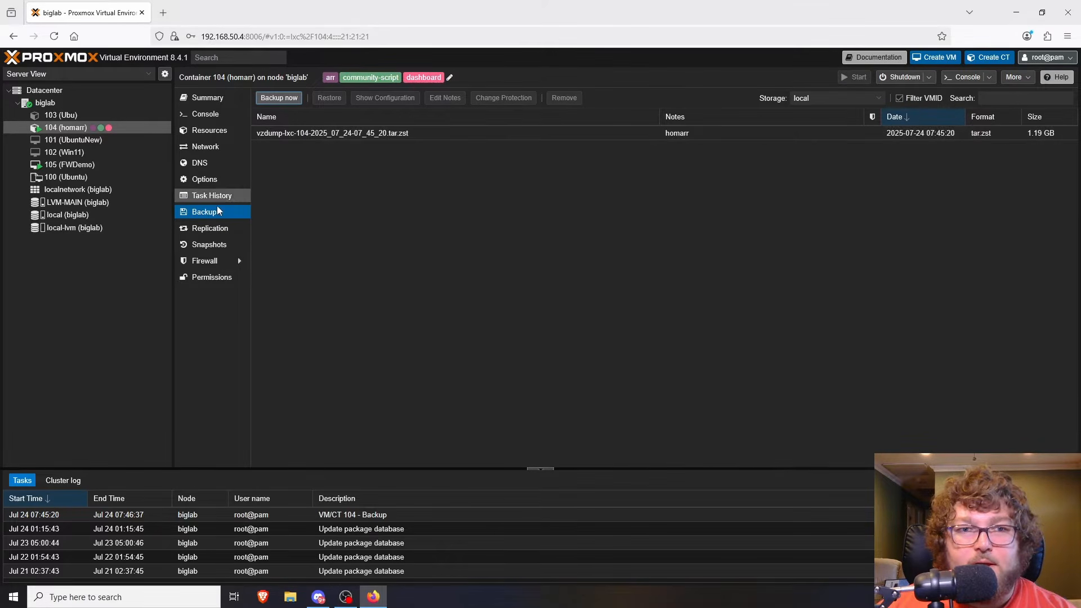
# Inspect the stored configuration and the notes of the homarr backup without changing them
pyautogui.click(273, 134)
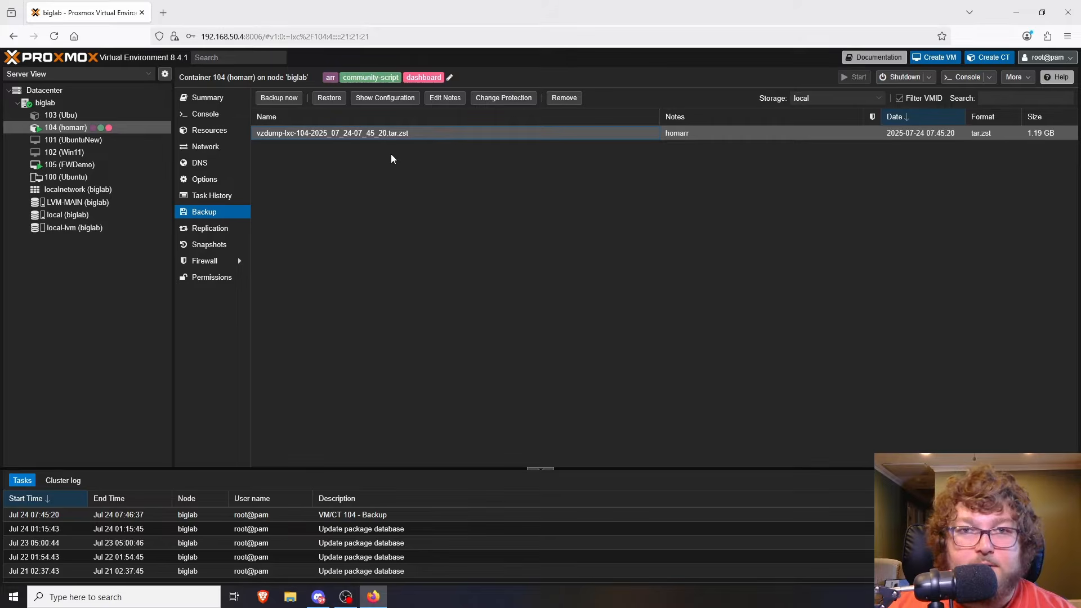
pyautogui.click(385, 98)
pyautogui.scroll(-3, 523, 318)
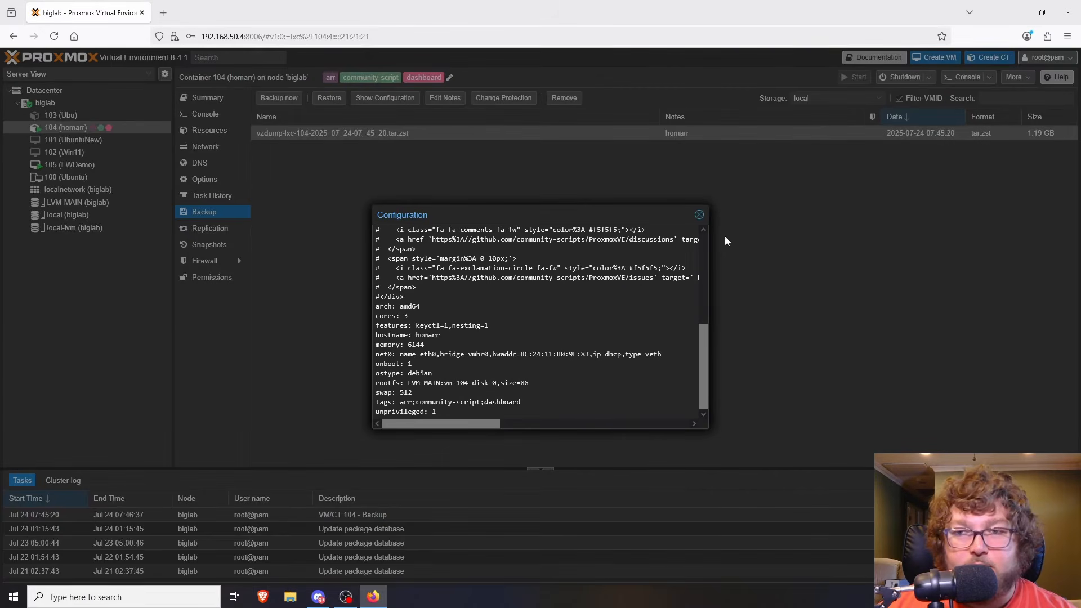
pyautogui.click(699, 217)
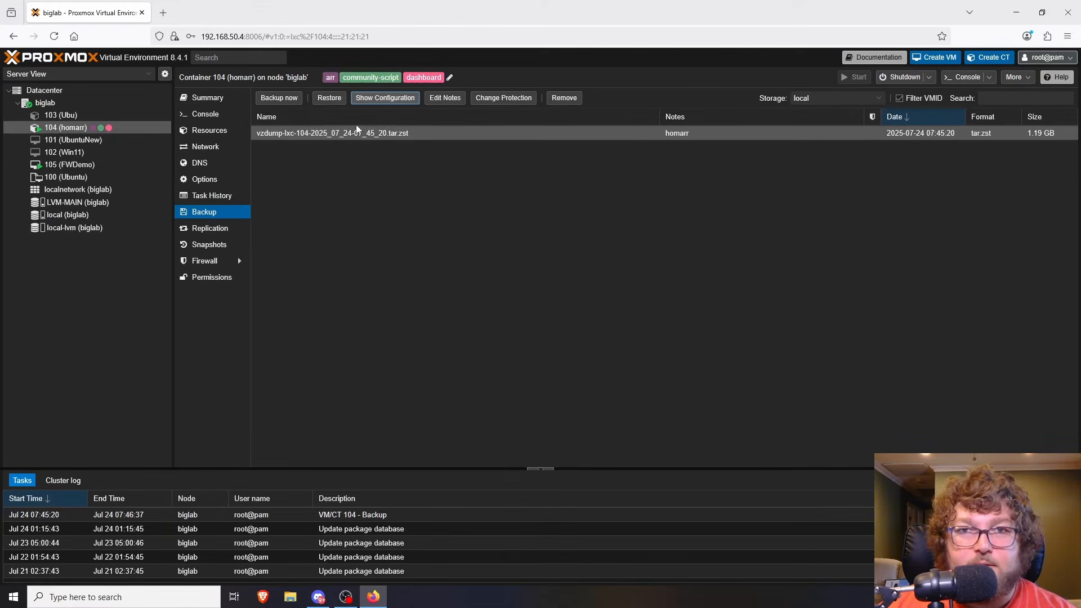
pyautogui.click(440, 99)
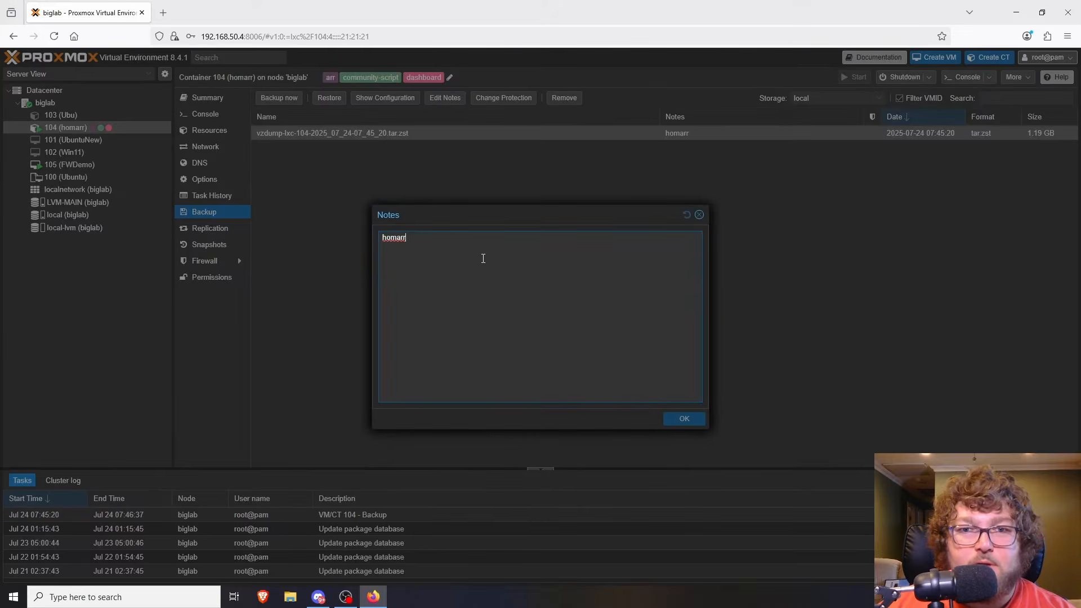
pyautogui.click(700, 215)
# Turn on protection for the homarr backup and remove it again
pyautogui.click(507, 99)
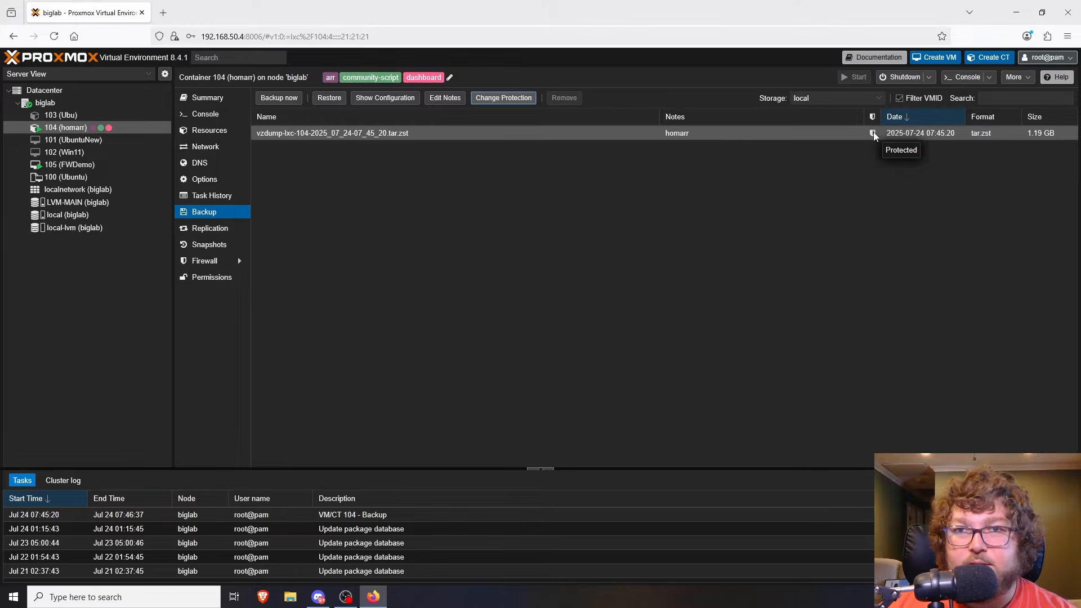
pyautogui.click(502, 104)
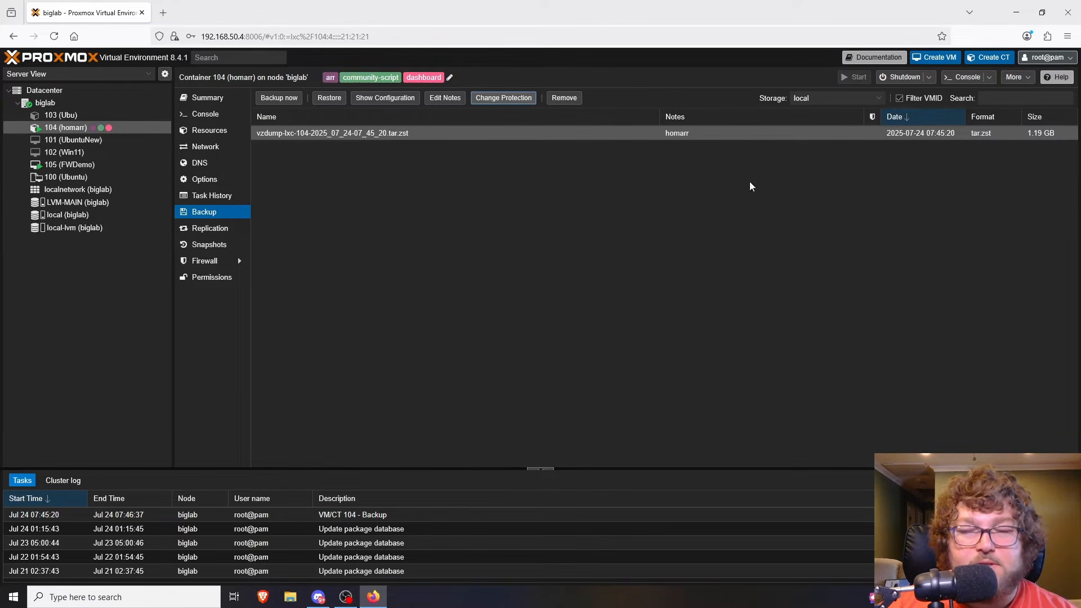
# View the restore options of the homarr backup and close them without restoring
pyautogui.click(304, 130)
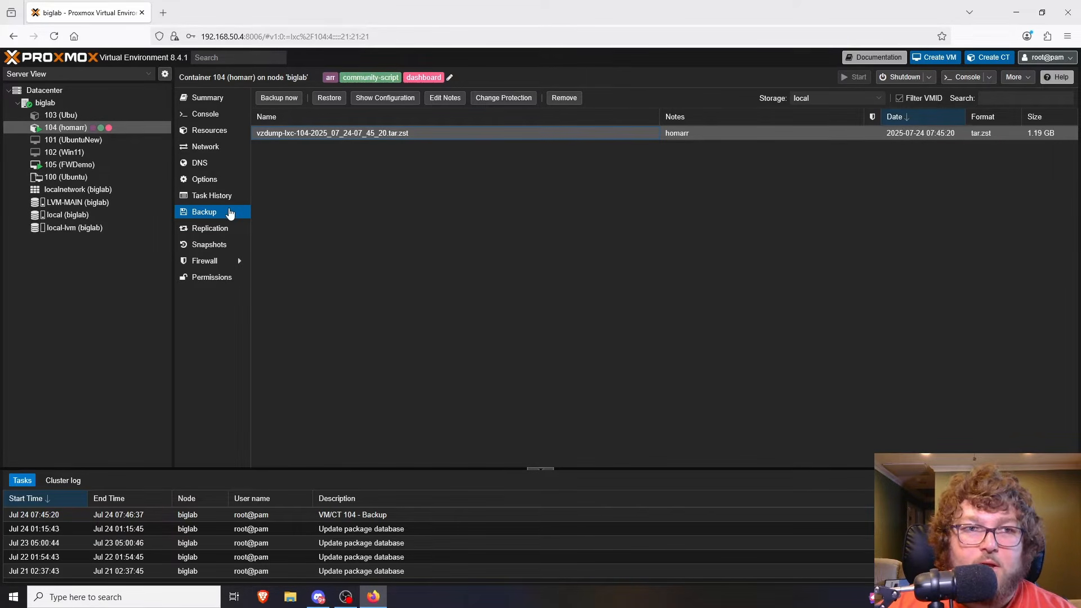
pyautogui.click(330, 99)
pyautogui.press('Escape')
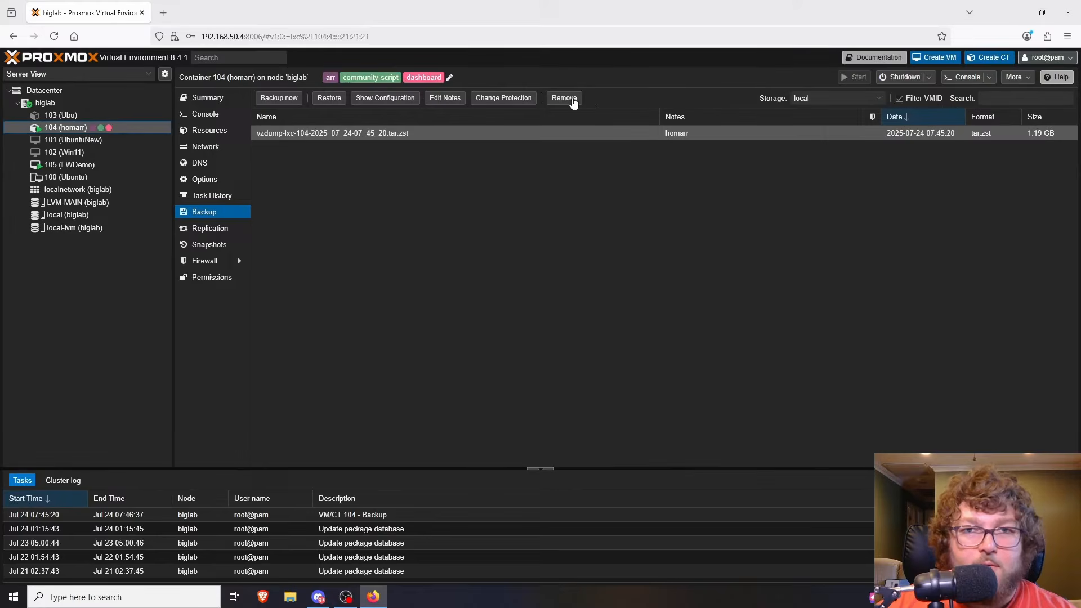
# Shut down container 104 (homarr) and restore it from its backup to LVM-MAIN, overwriting the current container data
pyautogui.click(901, 77)
pyautogui.click(517, 341)
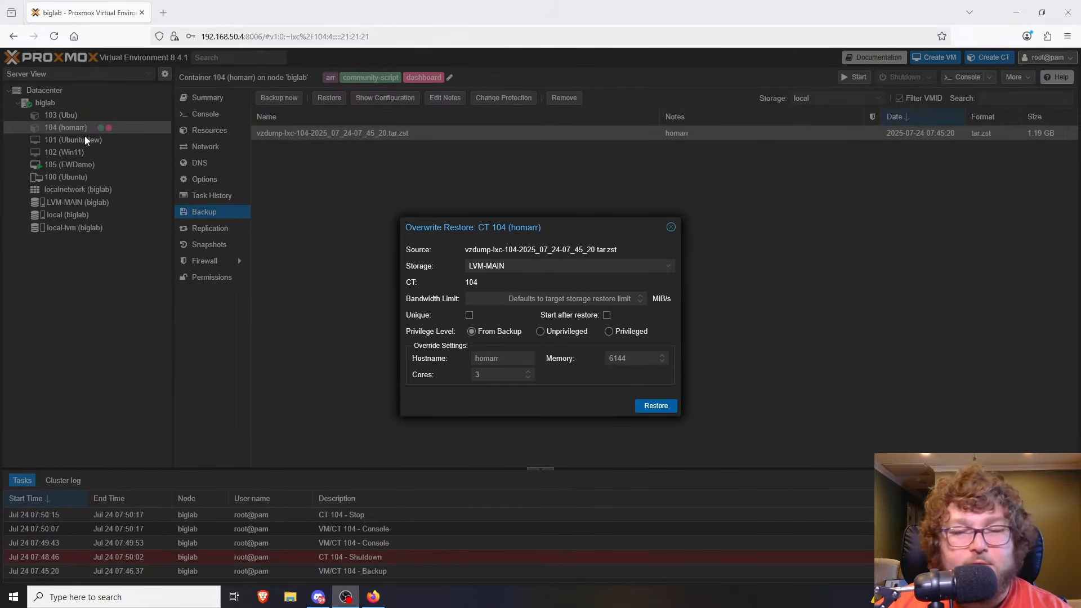
pyautogui.click(647, 407)
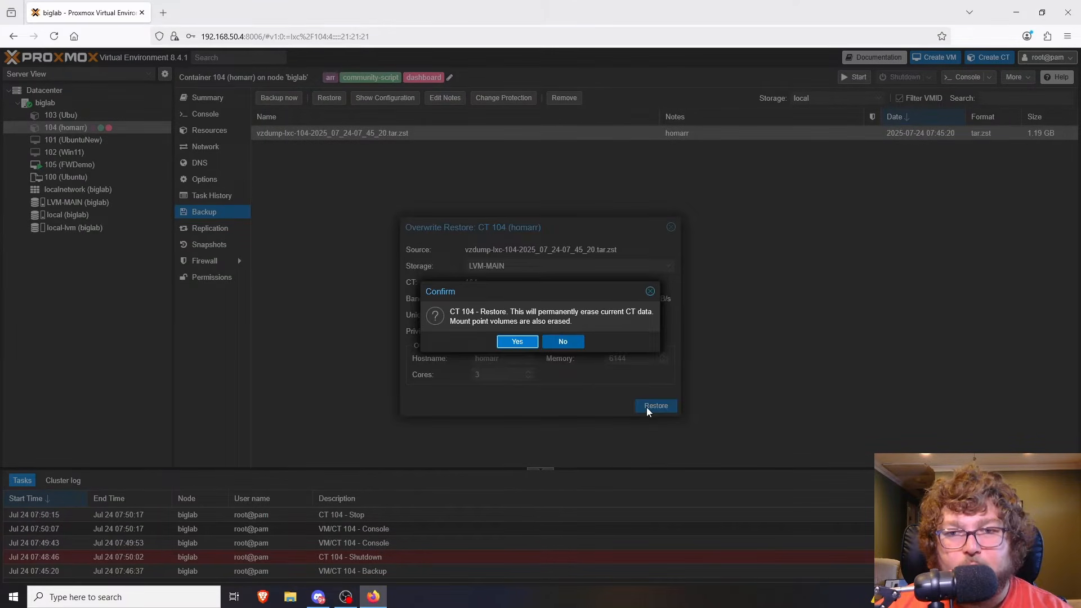
pyautogui.click(523, 342)
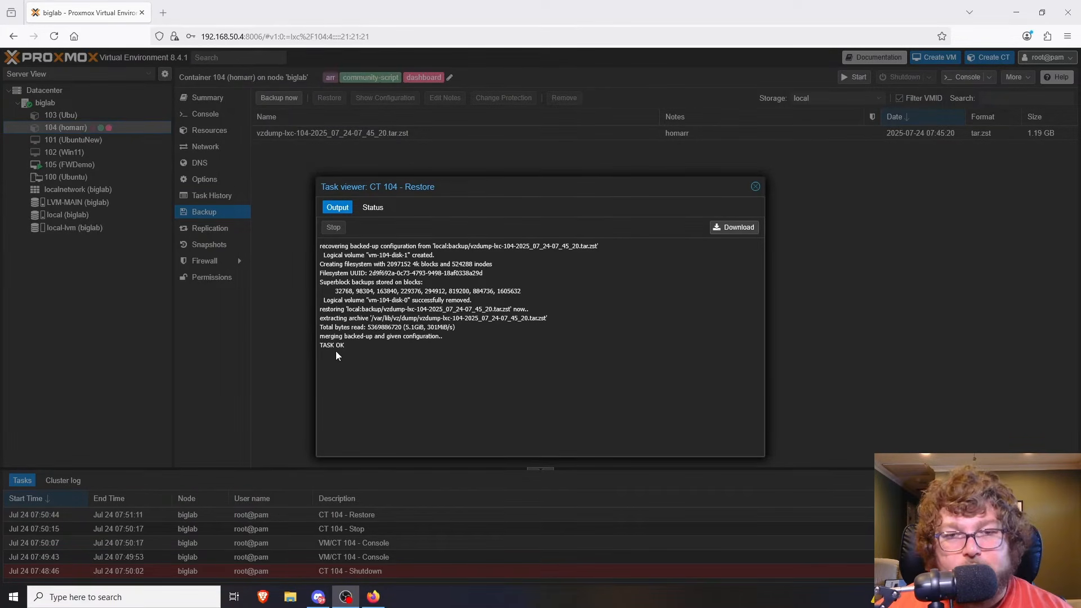
# Check the end of the restore task output, close the task viewer and start container 104 (homarr)
pyautogui.doubleClick(336, 346)
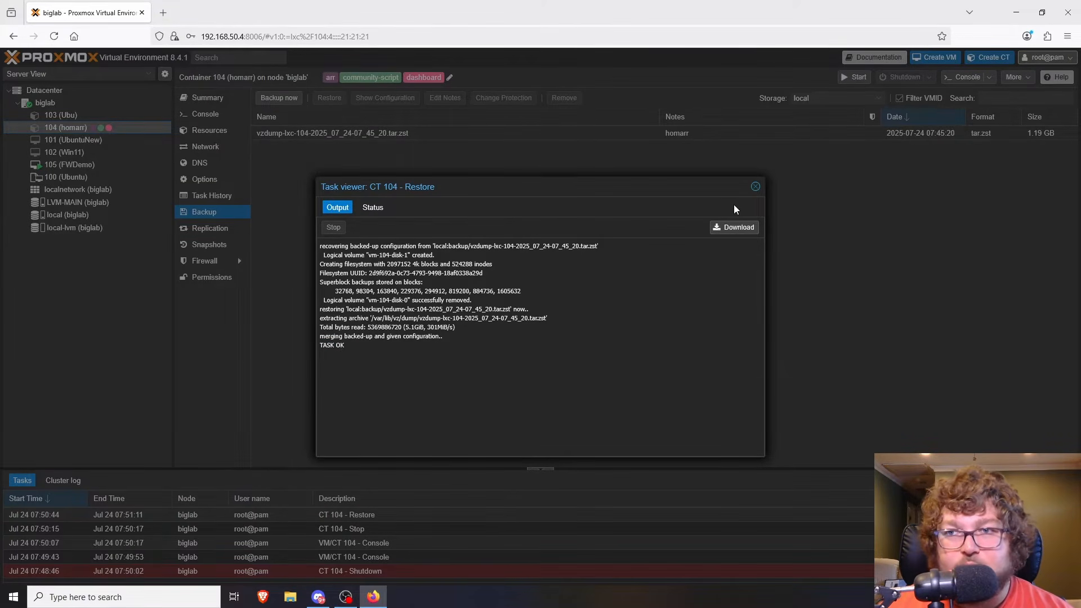
pyautogui.click(755, 188)
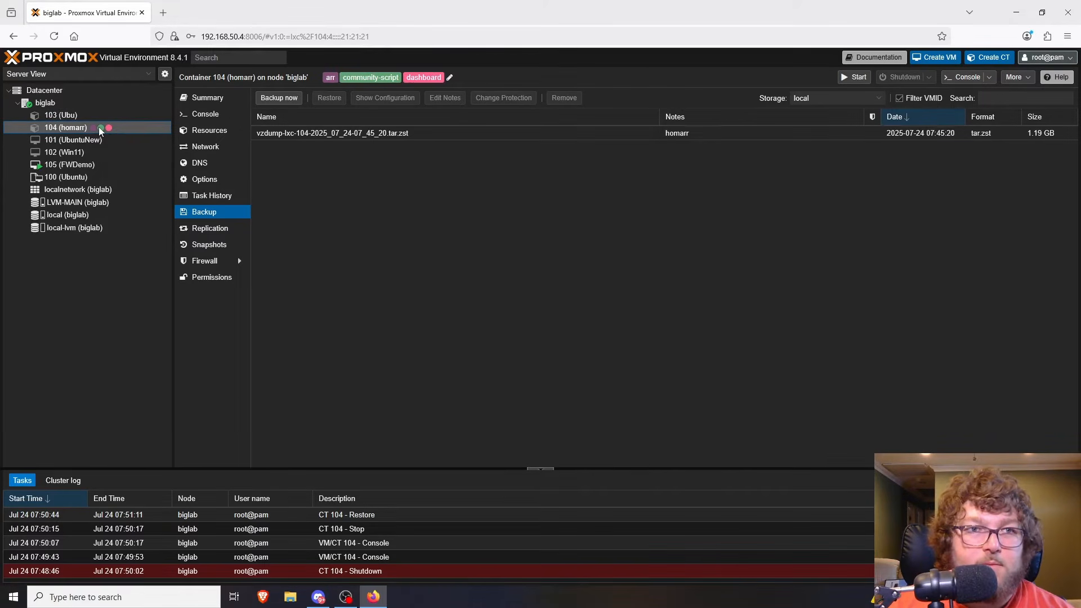
pyautogui.click(855, 77)
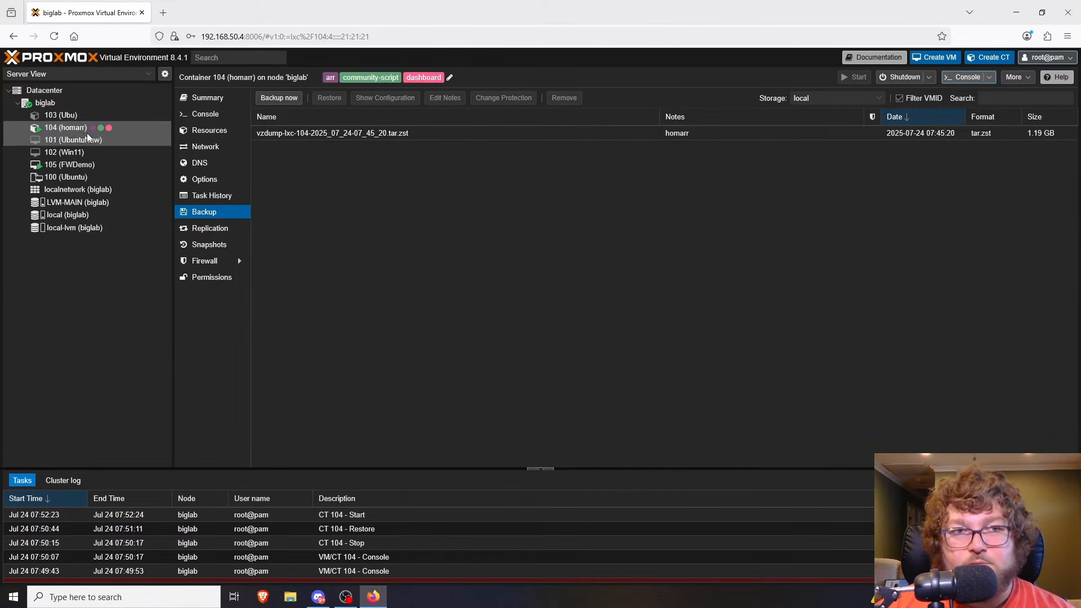
# Begin a new Datacenter backup job for all nodes on local storage, scheduled for Sunday 01:00
pyautogui.click(59, 92)
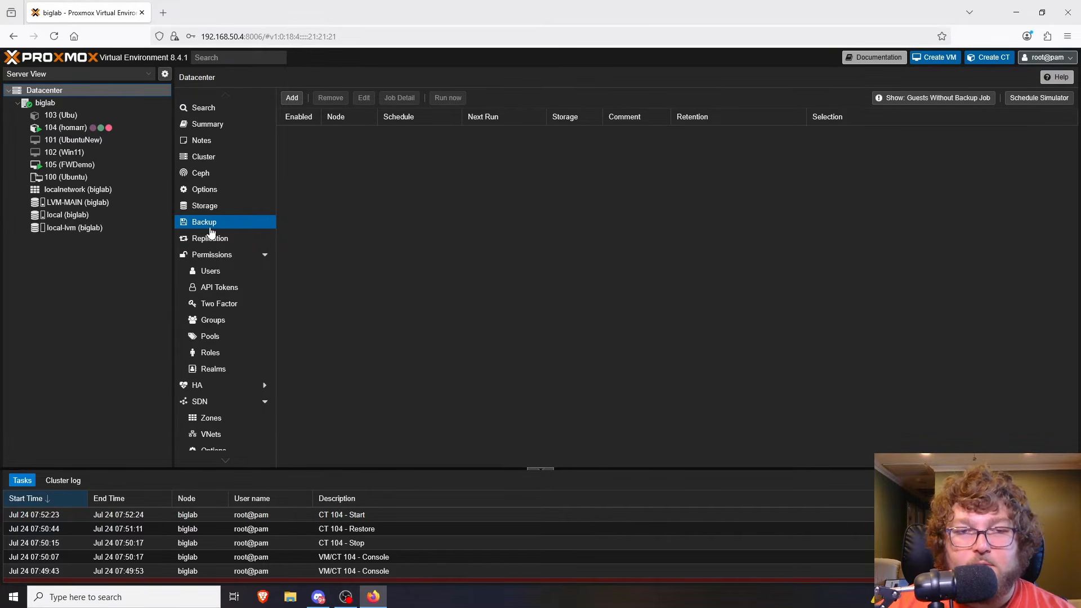
pyautogui.click(292, 98)
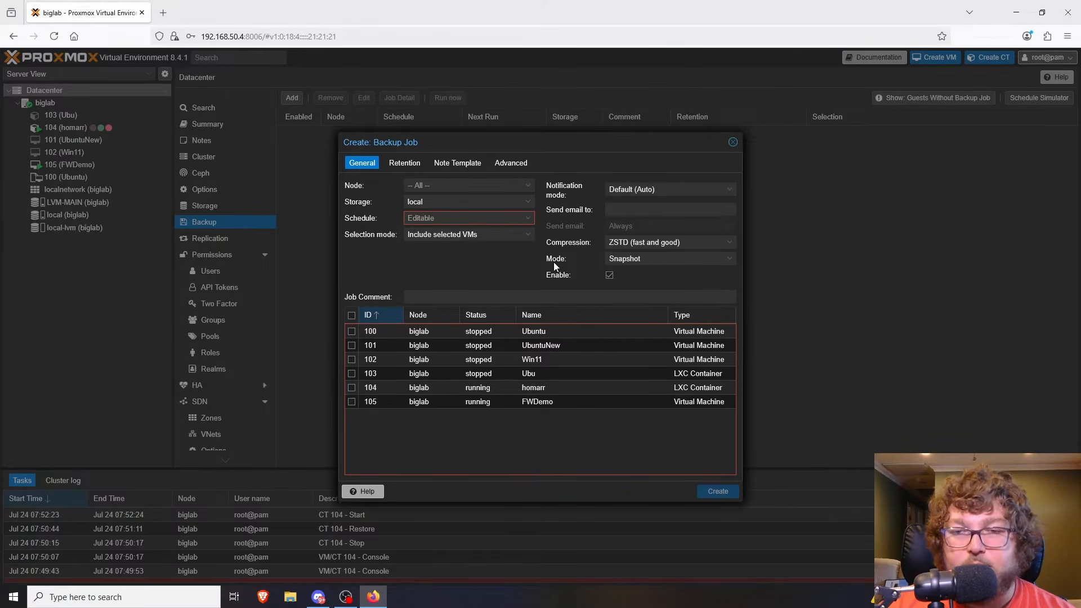
pyautogui.click(439, 186)
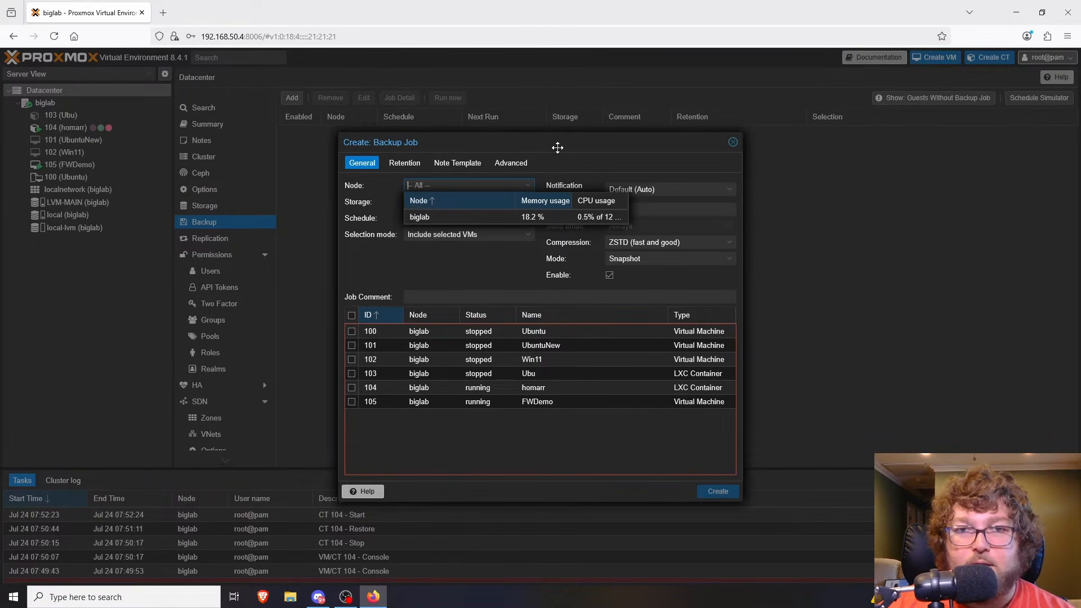
pyautogui.click(527, 186)
pyautogui.click(526, 201)
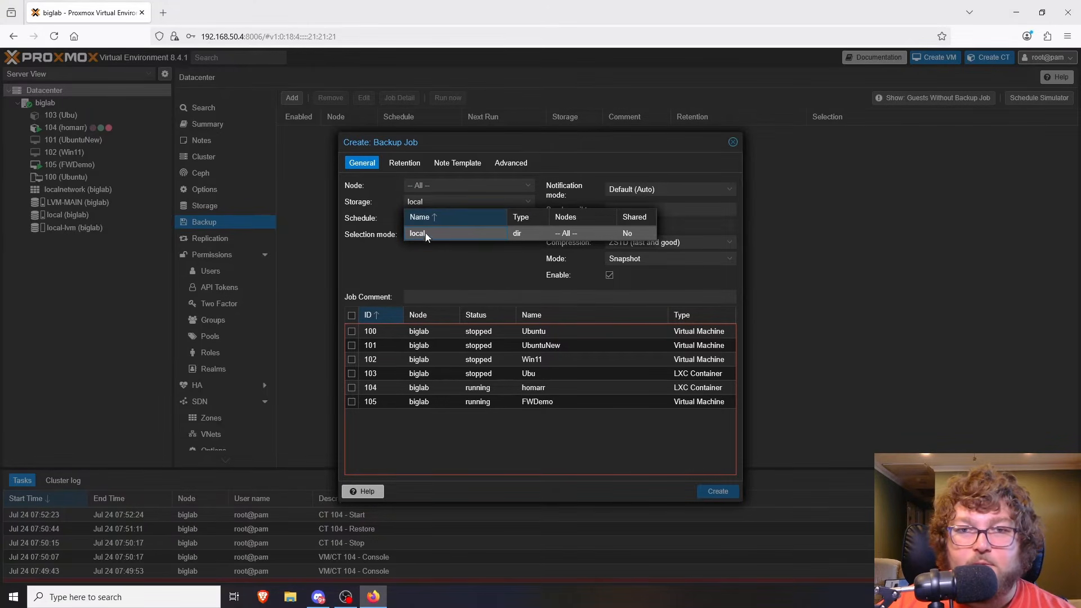
pyautogui.click(431, 201)
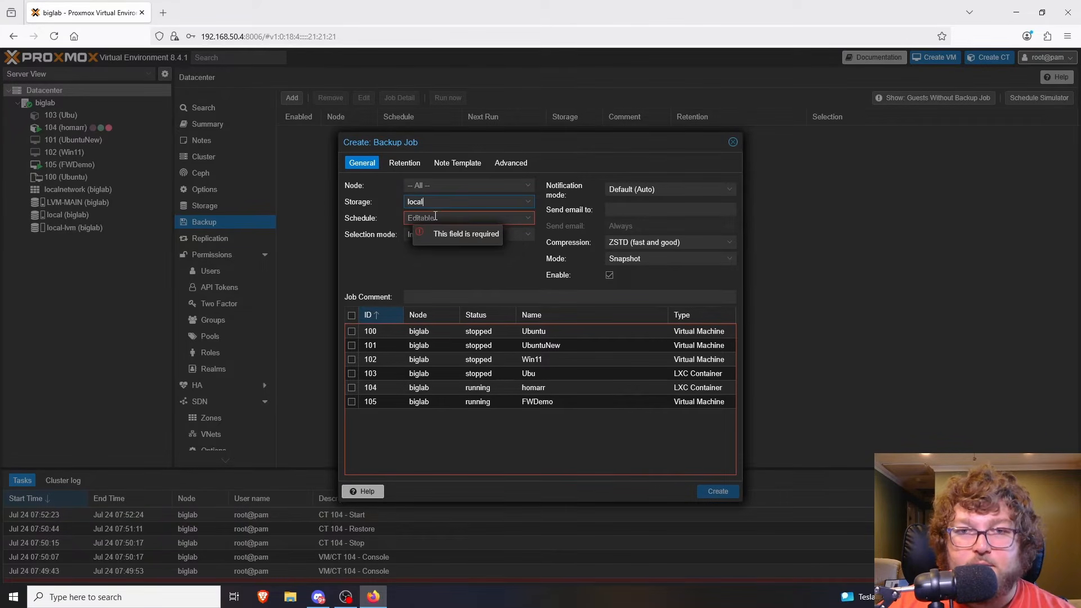
pyautogui.click(433, 217)
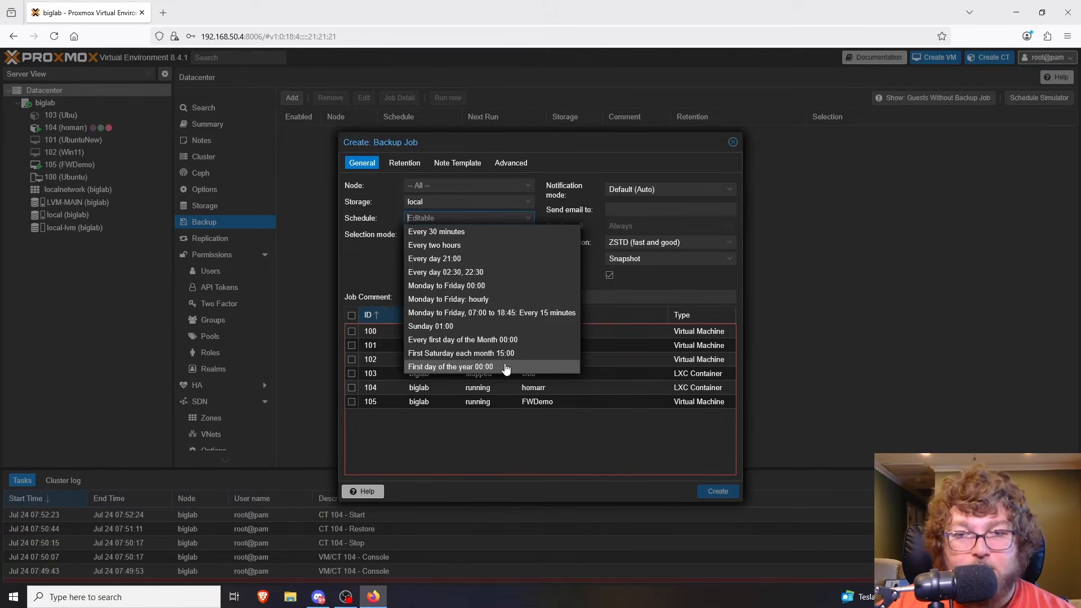
pyautogui.click(463, 327)
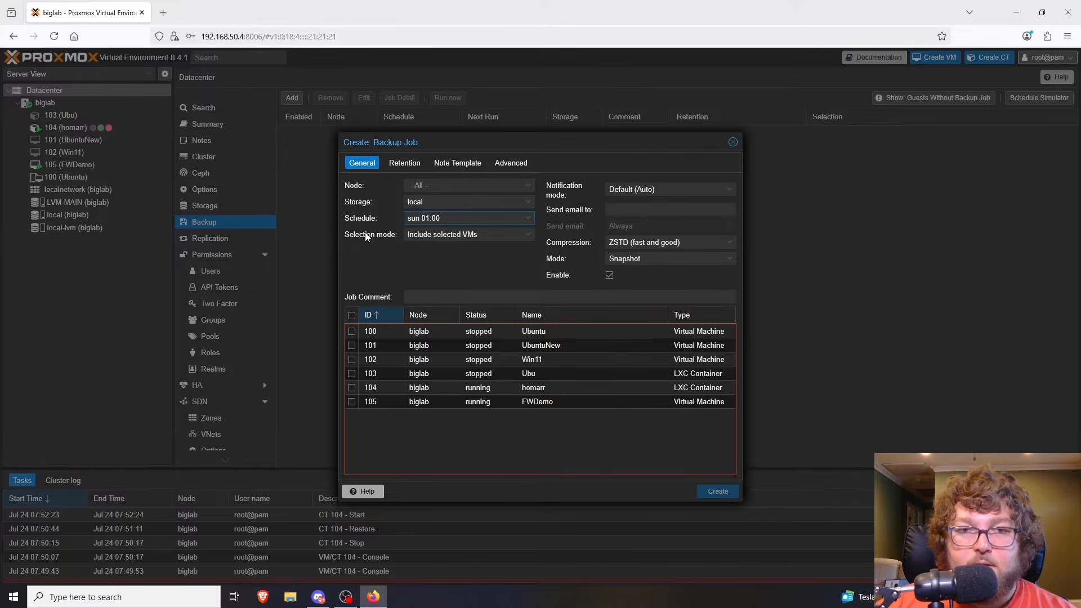
# Set the job's selection mode to Include selected VMs and select guests 104 (homarr) and 105 (FWDemo)
pyautogui.click(522, 233)
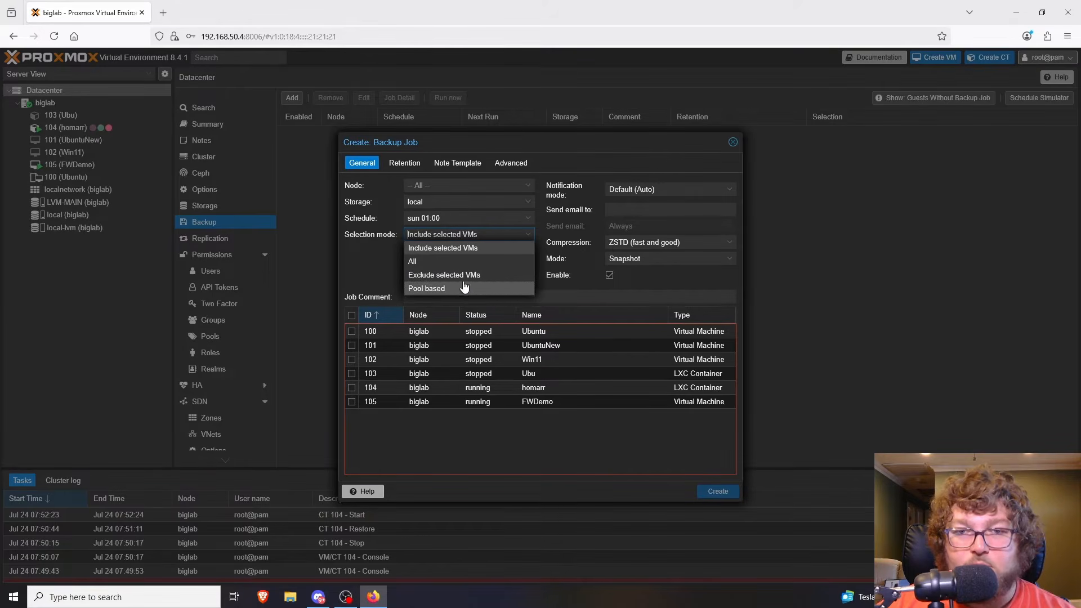
pyautogui.click(455, 250)
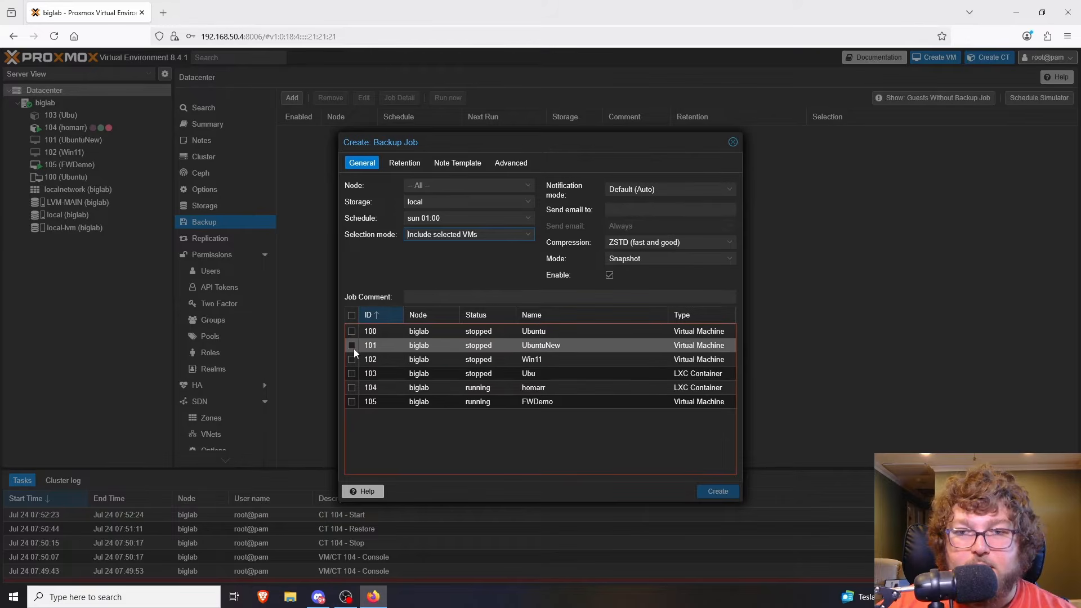
pyautogui.click(352, 388)
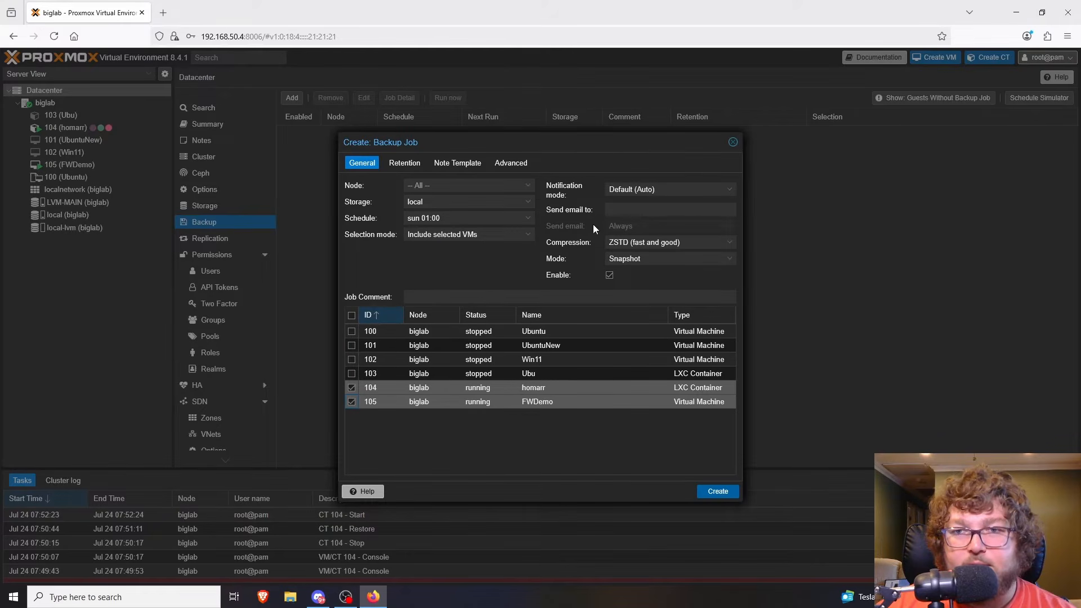
# Set the backup job's compression to GZIP (good) and its mode to Stop
pyautogui.click(729, 243)
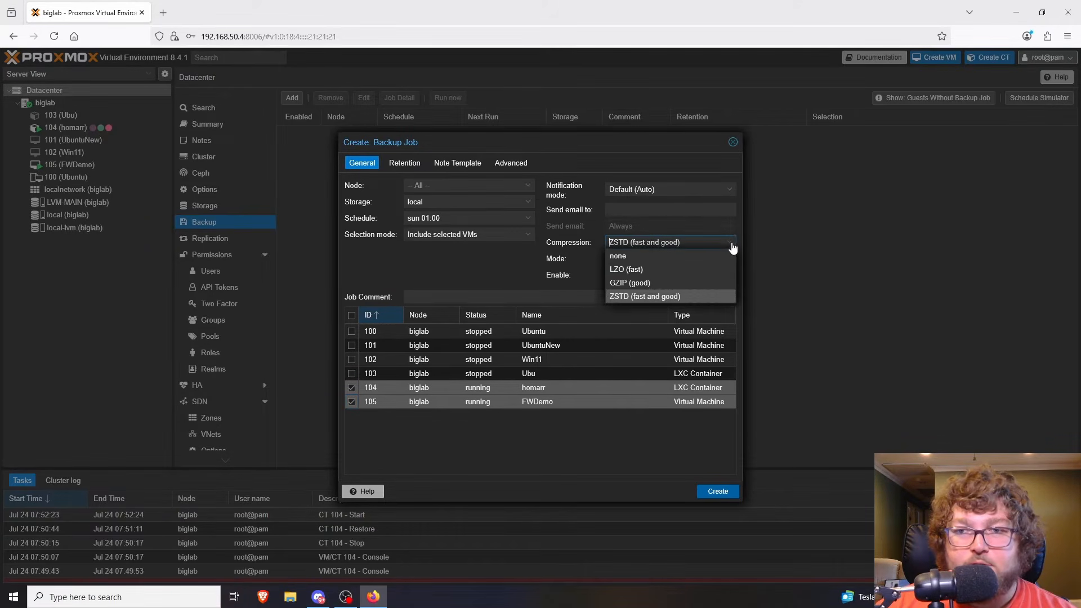
pyautogui.click(624, 283)
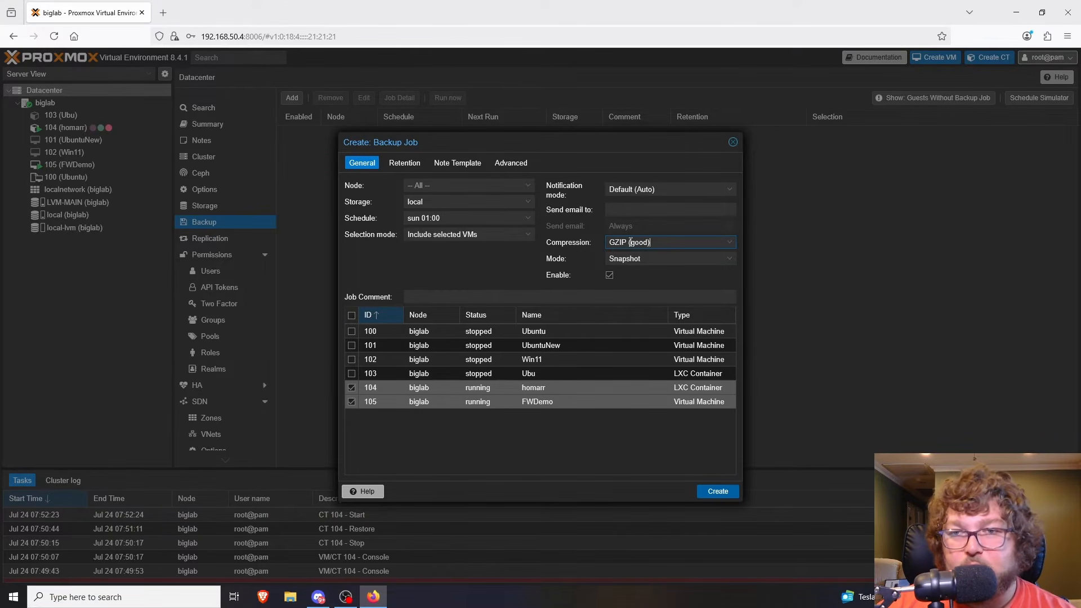
pyautogui.click(709, 259)
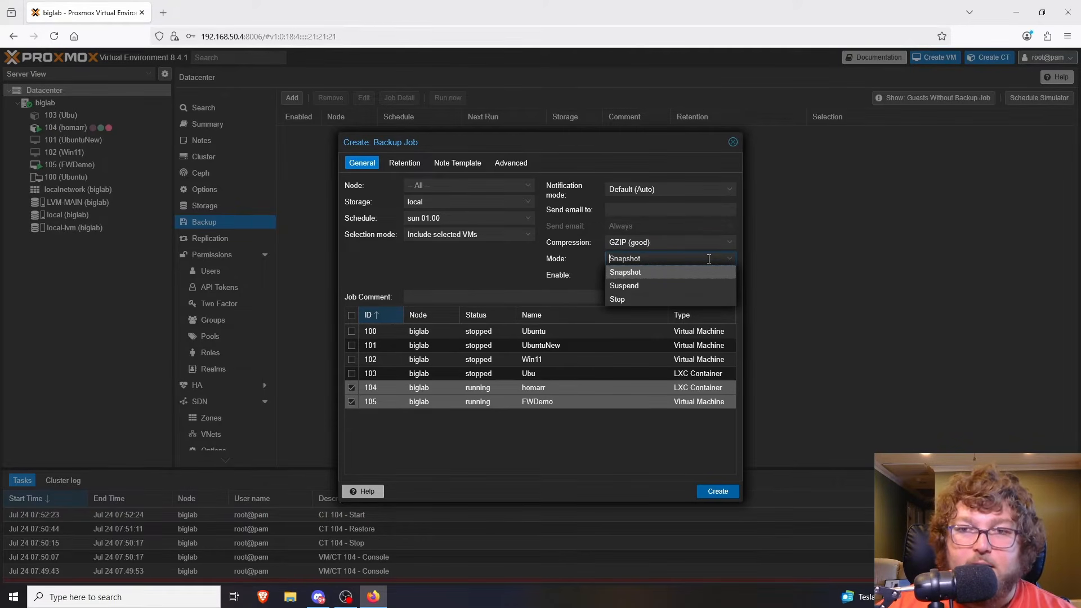
pyautogui.click(623, 299)
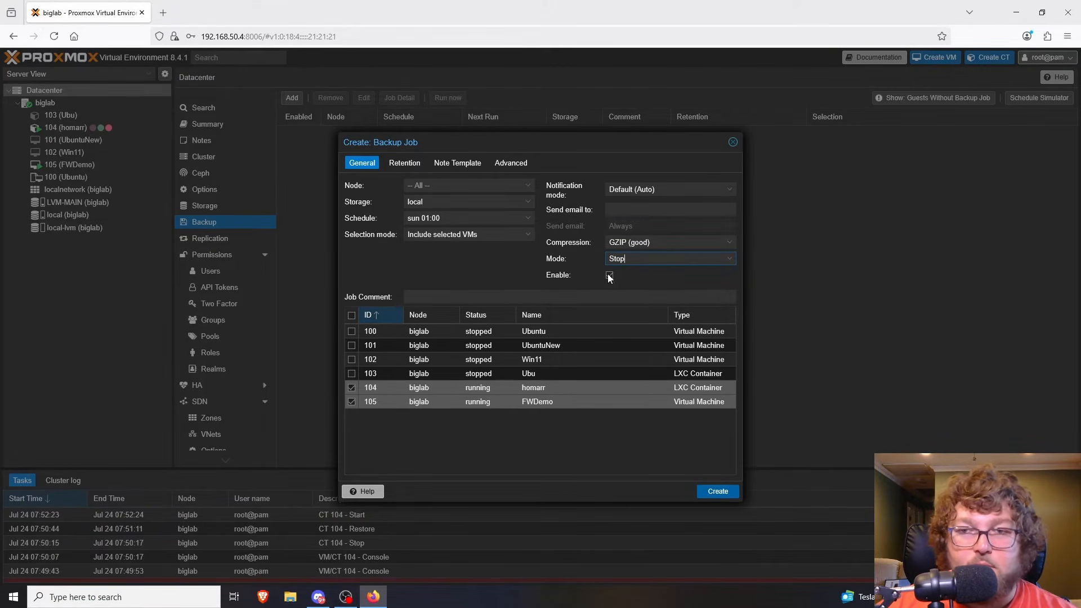
# Set the job's retention to keep only the last 2 backups, with the other keep options empty
pyautogui.click(402, 164)
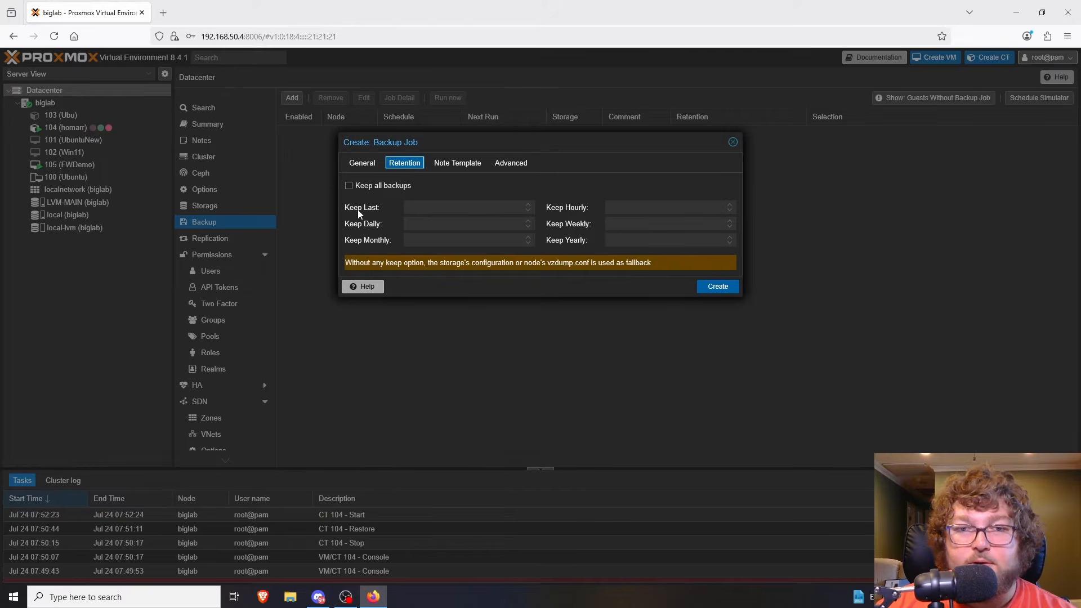
pyautogui.doubleClick(528, 204)
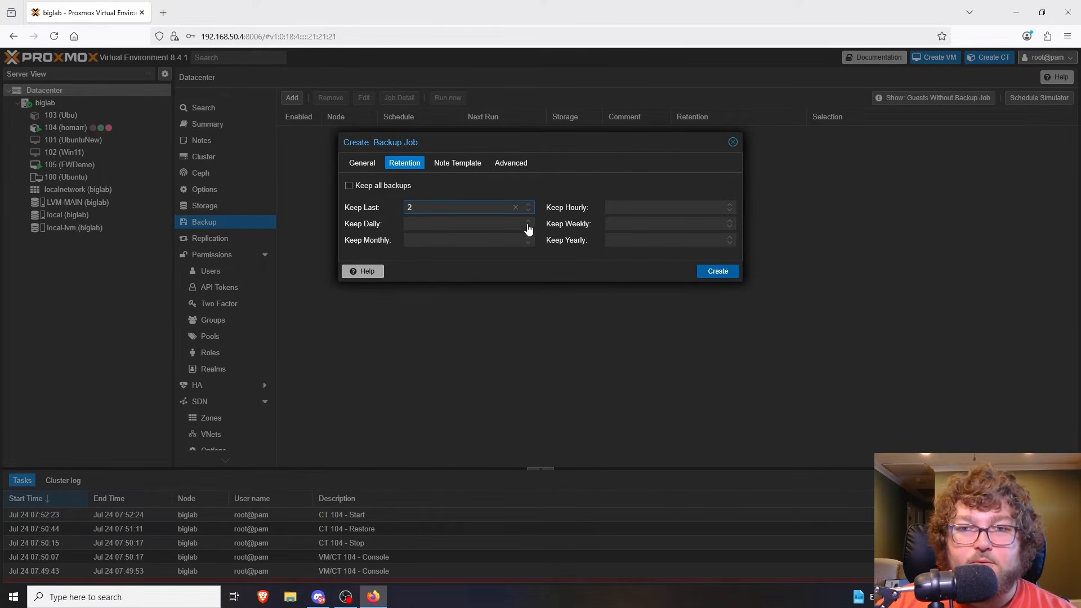
pyautogui.click(529, 222)
pyautogui.doubleClick(530, 238)
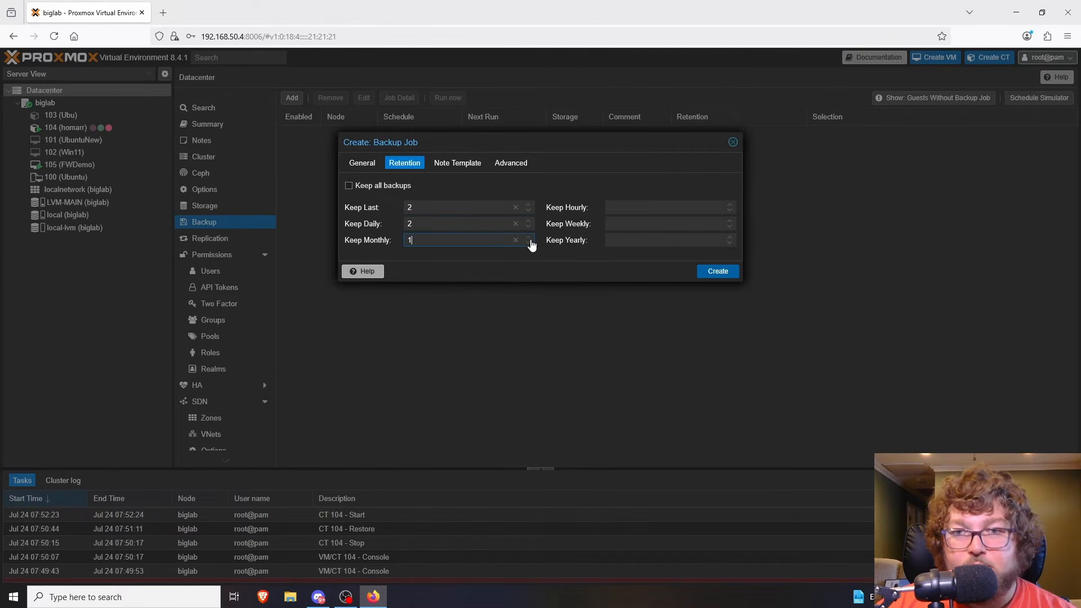
pyautogui.click(731, 221)
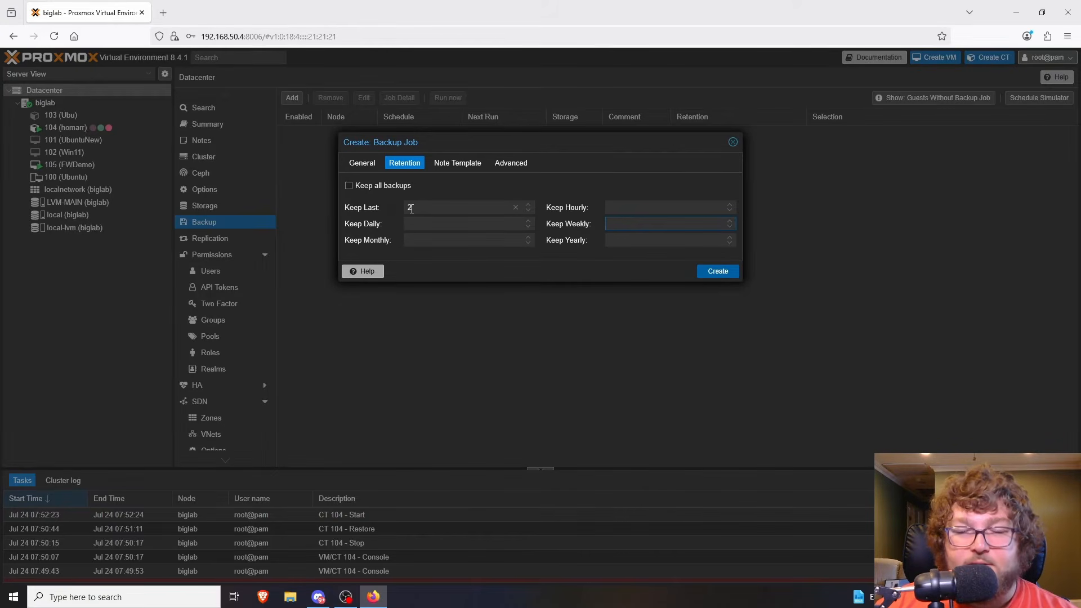
# Review the job's note template and advanced settings, and create the backup job
pyautogui.click(457, 162)
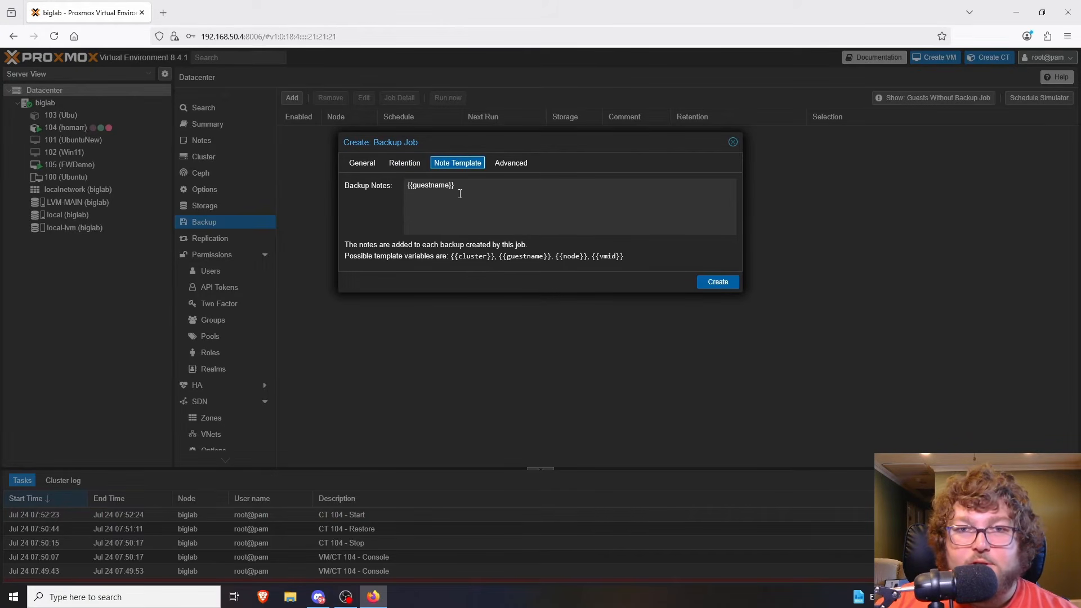
pyautogui.click(515, 165)
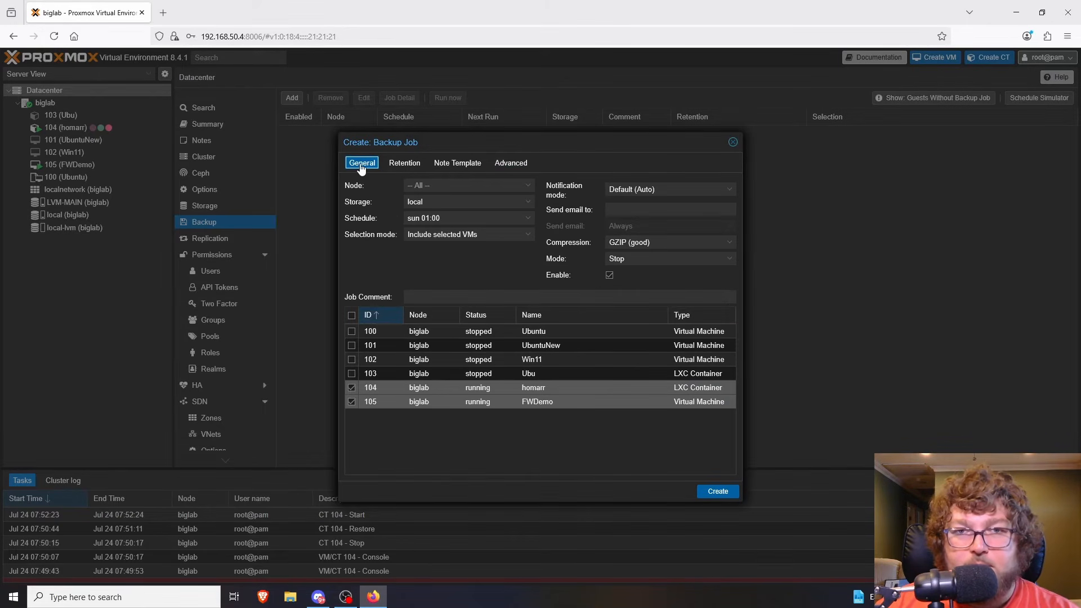
pyautogui.click(718, 492)
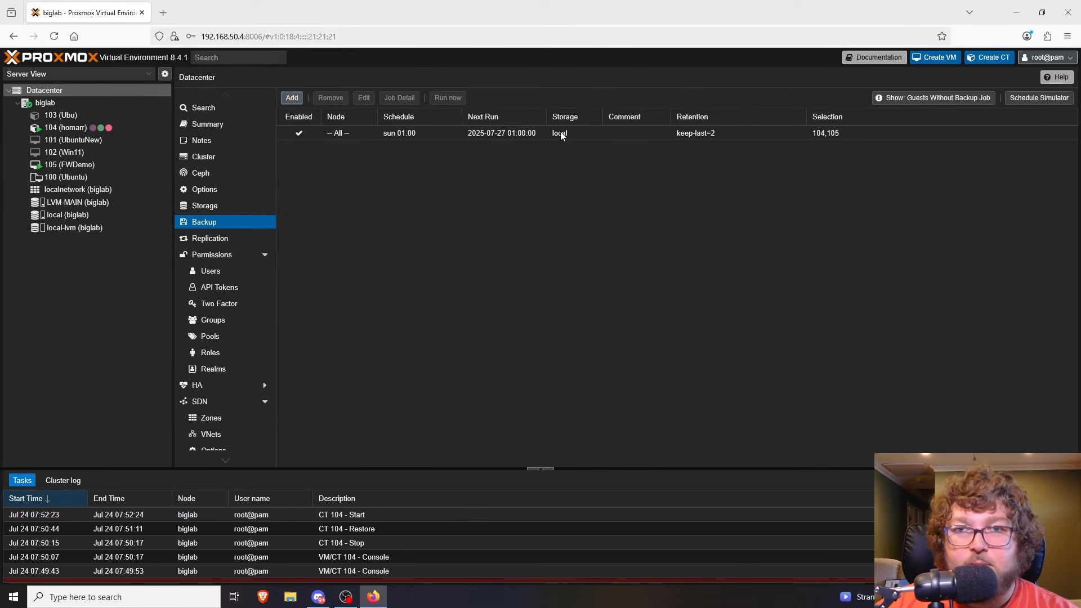
pyautogui.click(339, 134)
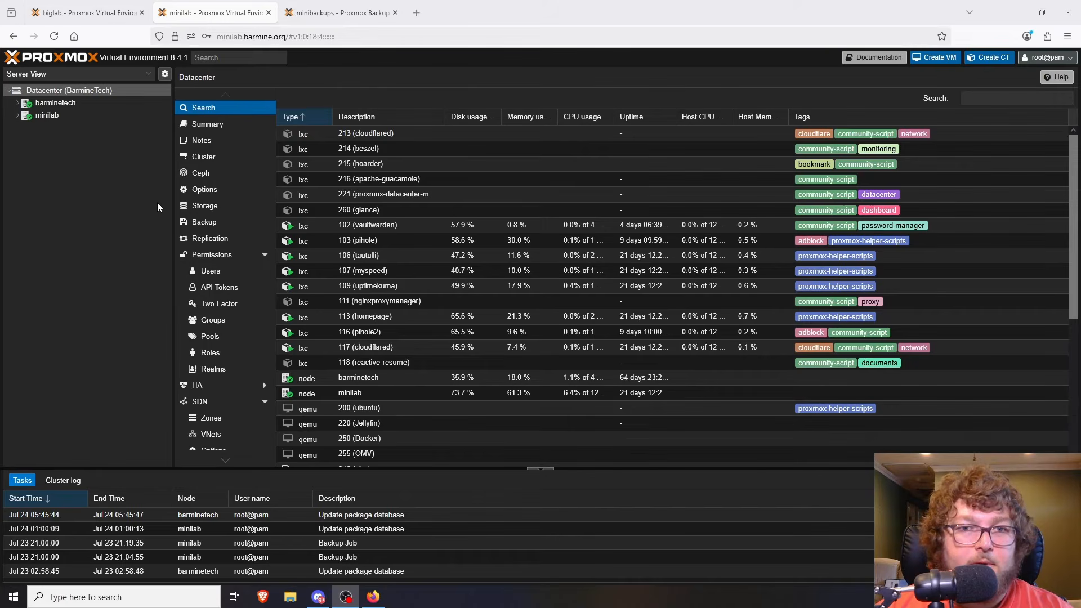
# Look over the minilab node's guests and the scheduled backup jobs of the BarmineTech datacenter
pyautogui.click(17, 115)
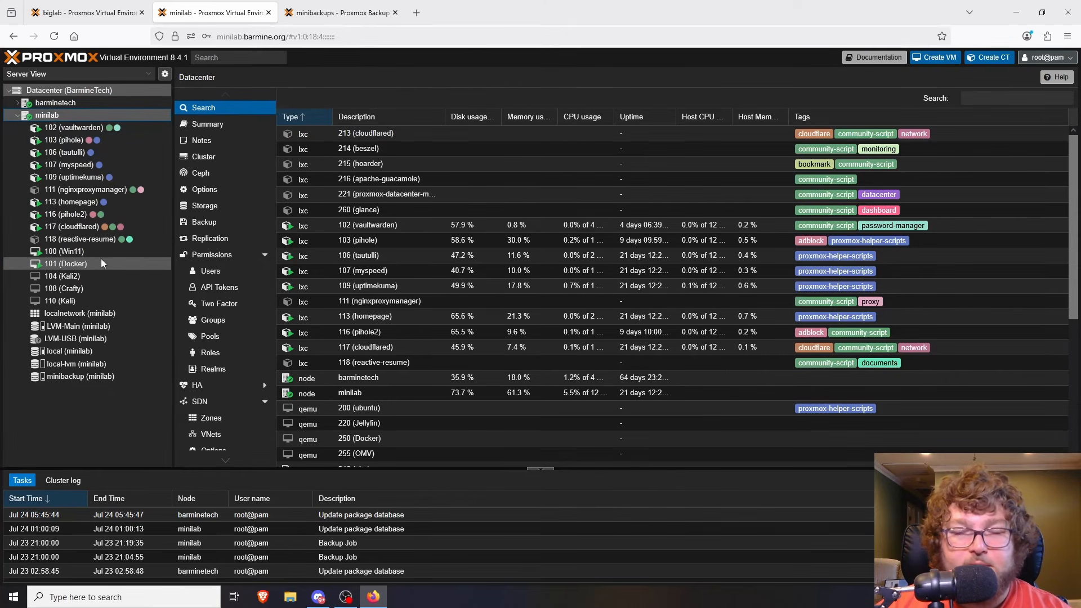
pyautogui.click(18, 115)
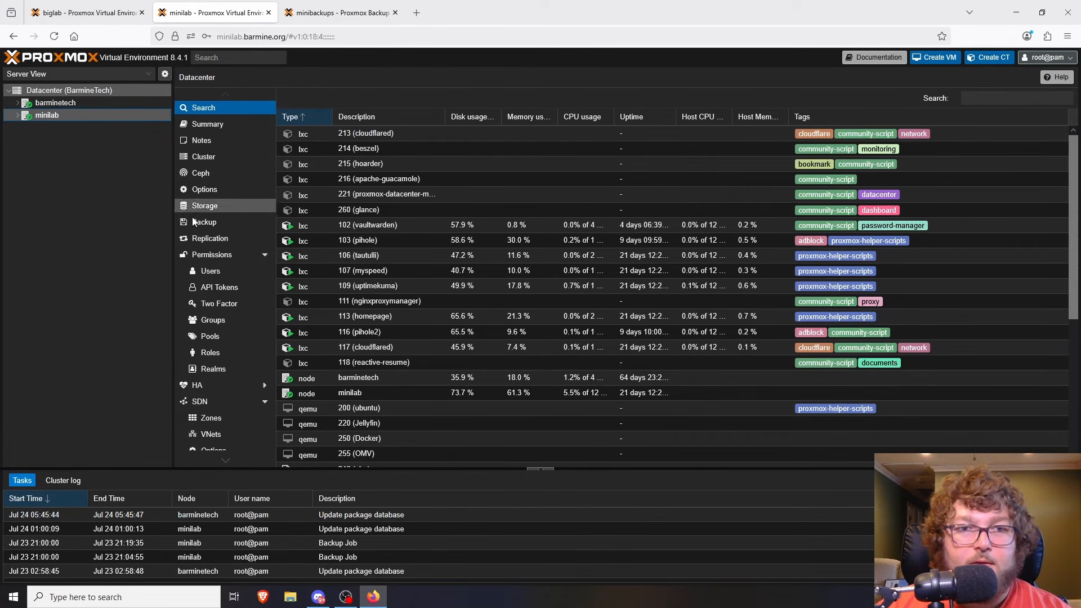
pyautogui.click(212, 223)
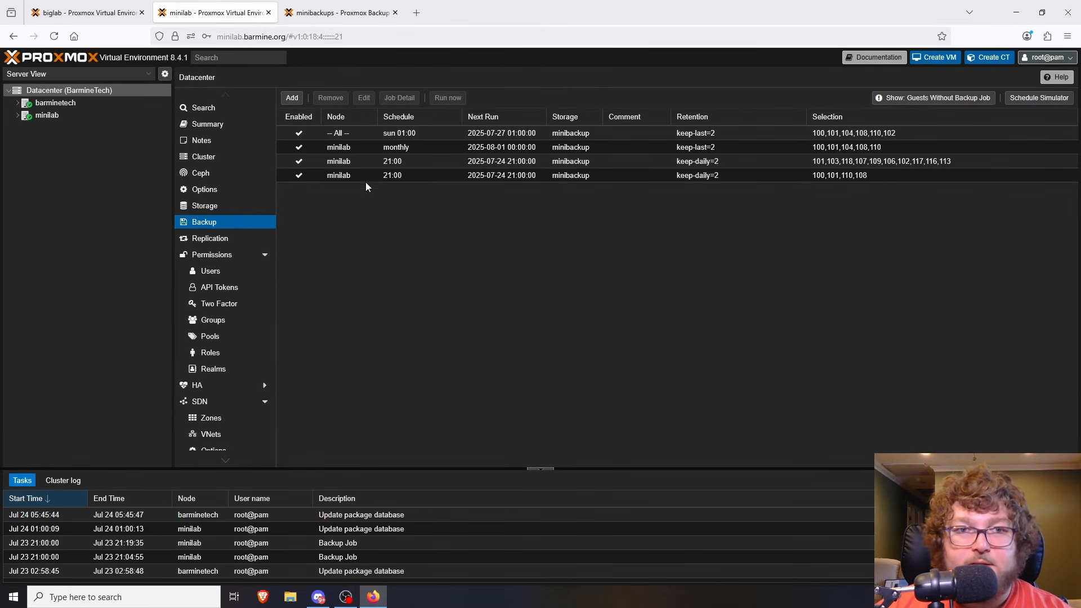
# Examine the minibackup storage on the minilab node and browse its list of stored backups
pyautogui.click(17, 115)
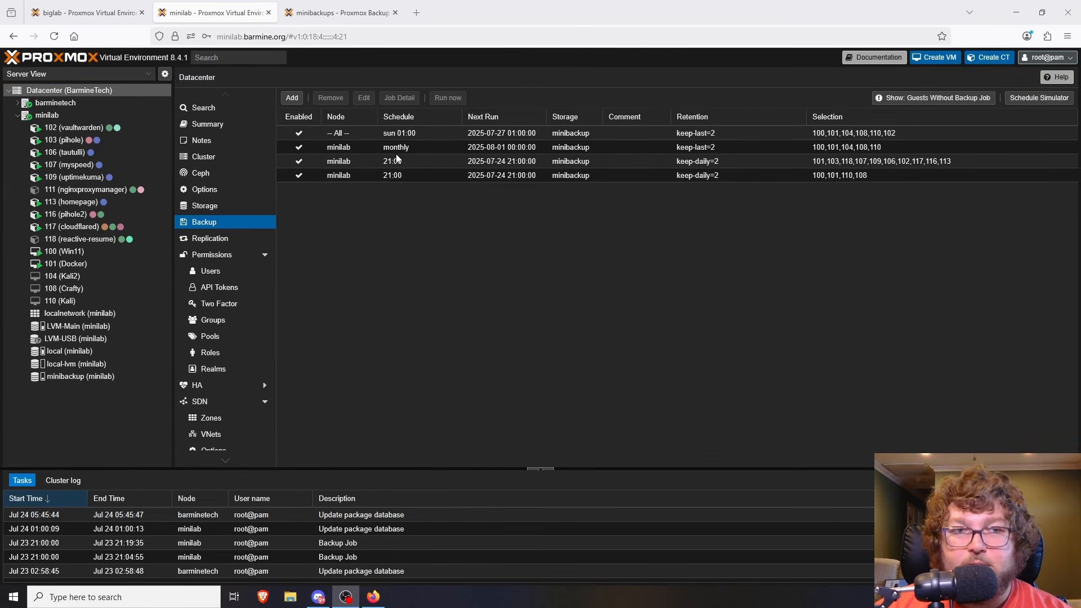
pyautogui.click(63, 378)
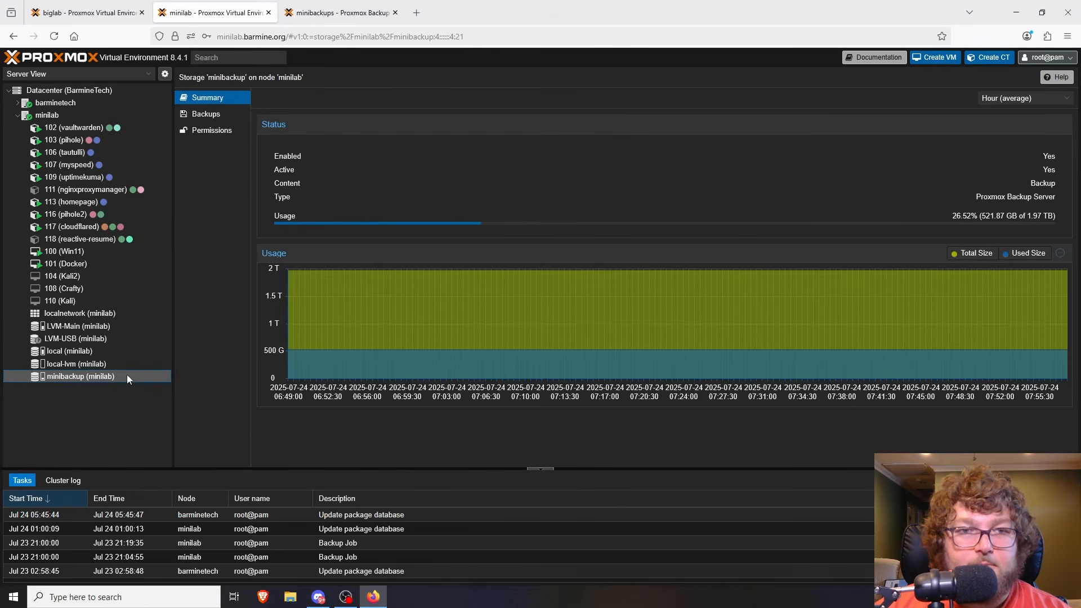
pyautogui.click(201, 118)
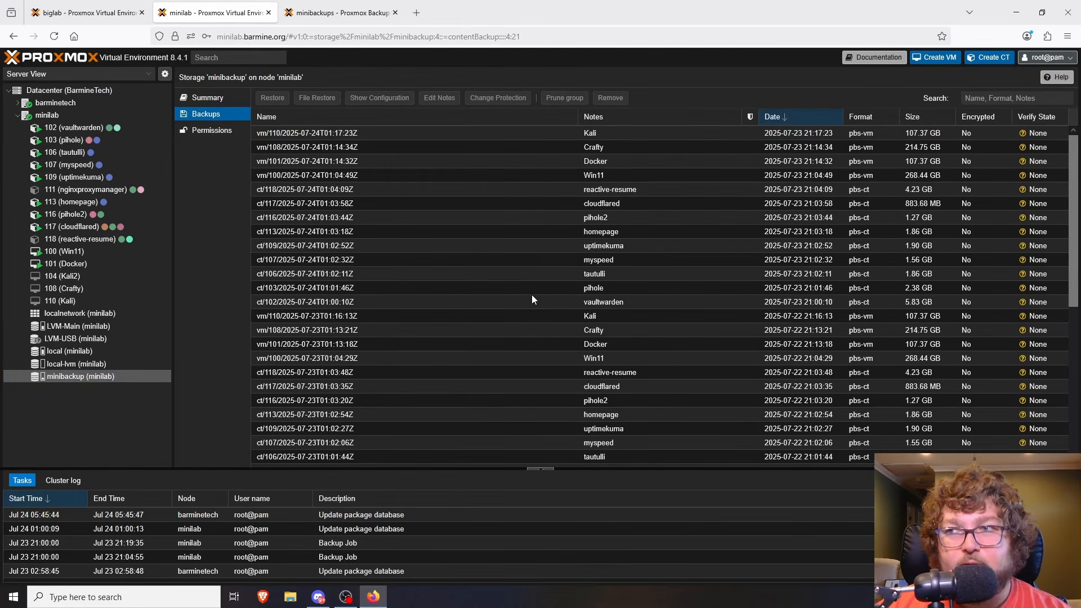
pyautogui.scroll(-5, 533, 295)
pyautogui.scroll(5, 528, 332)
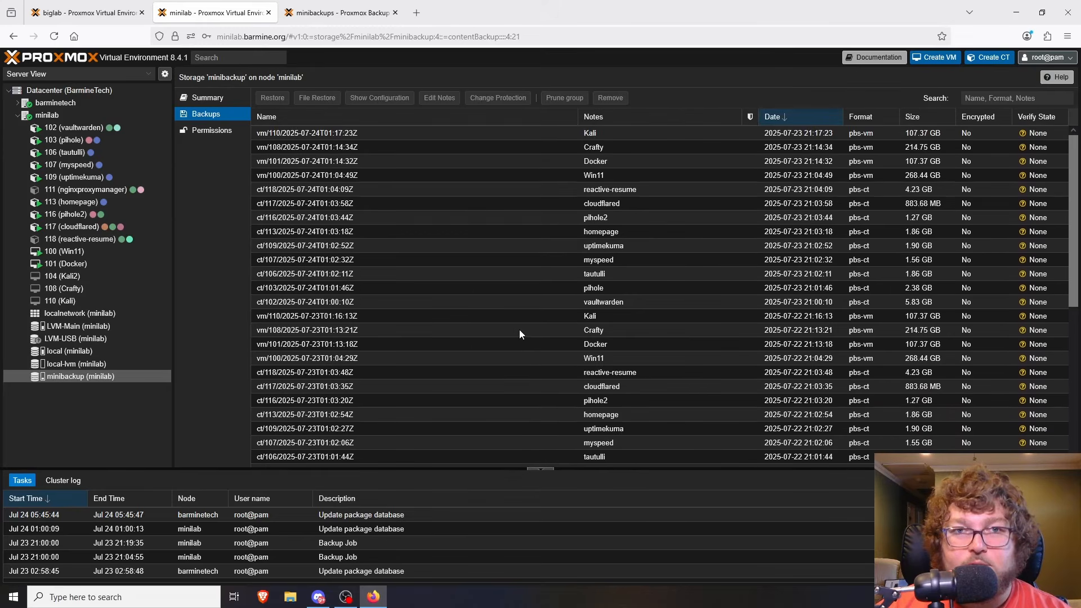
# Select the latest cloudflared container backup (ct/117) in the minibackup storage to see its available backup actions
pyautogui.click(348, 174)
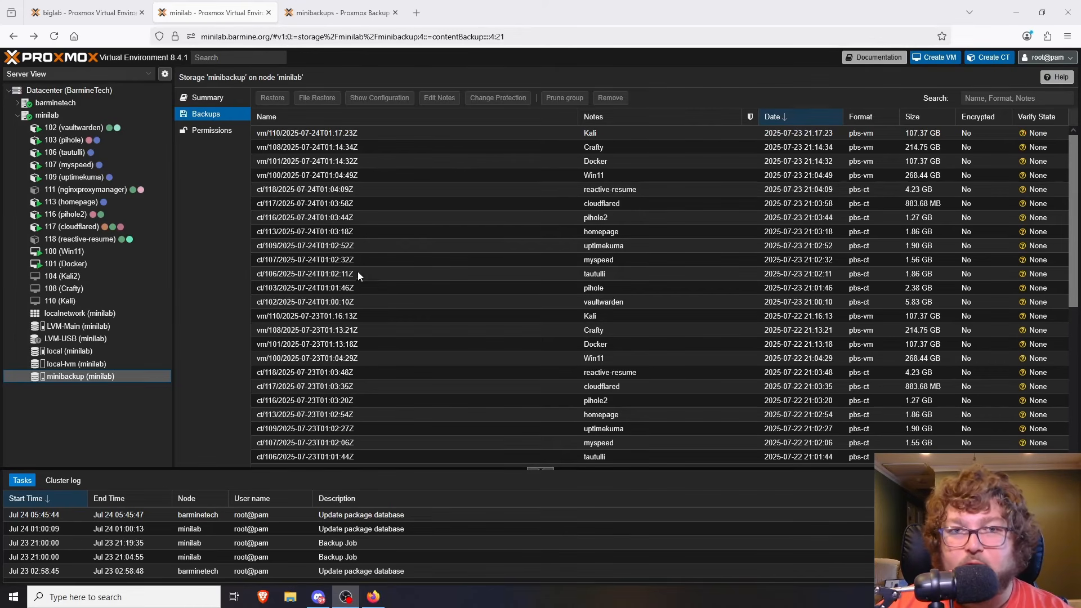
pyautogui.click(346, 203)
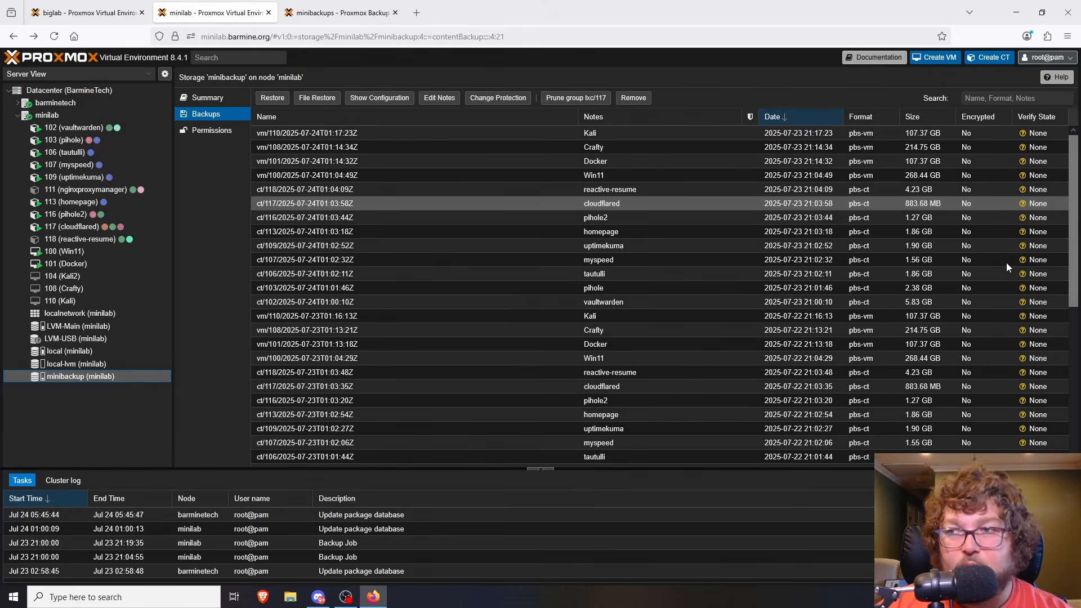
# Switch to the minibackups Proxmox Backup Server and examine the backups datastore's usage summary and its stored backup groups
pyautogui.hotkey('ctrl', 'Tab')
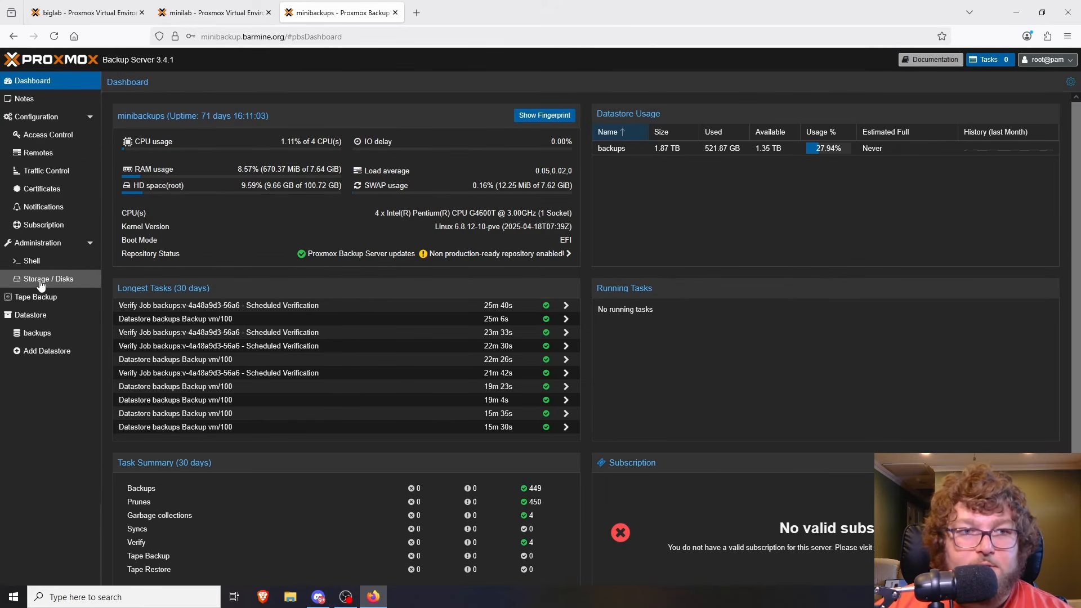
pyautogui.click(37, 333)
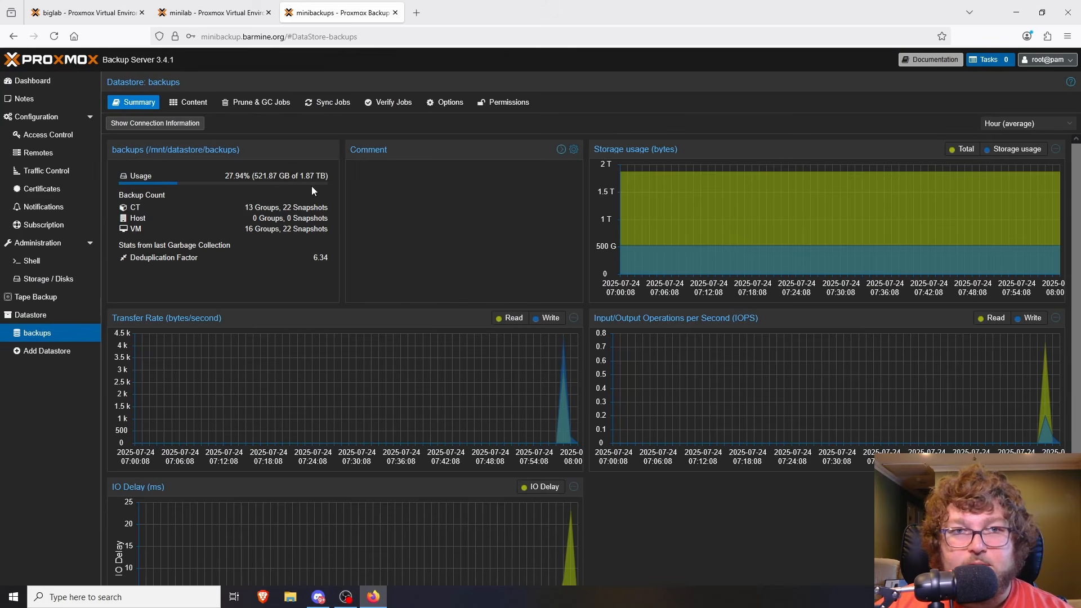
pyautogui.click(242, 102)
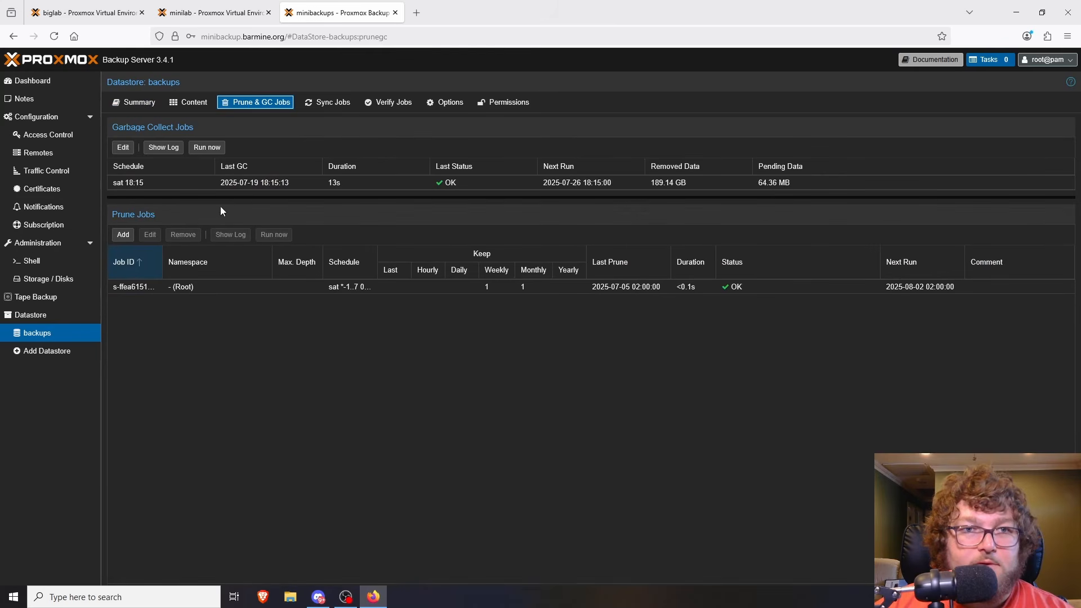
pyautogui.click(189, 103)
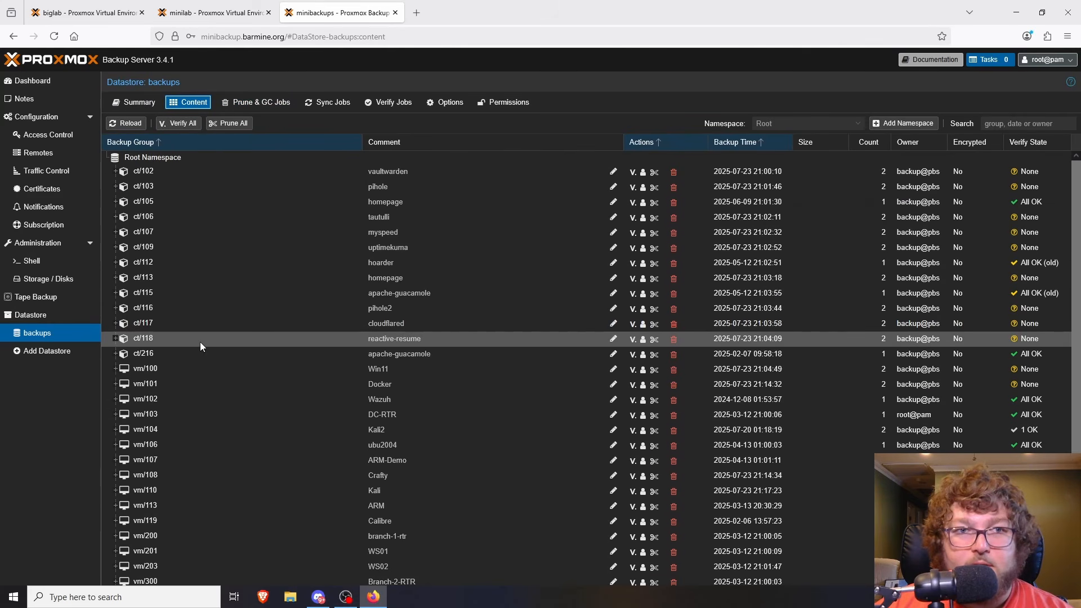
pyautogui.scroll(-1, 214, 349)
pyautogui.scroll(1, 282, 479)
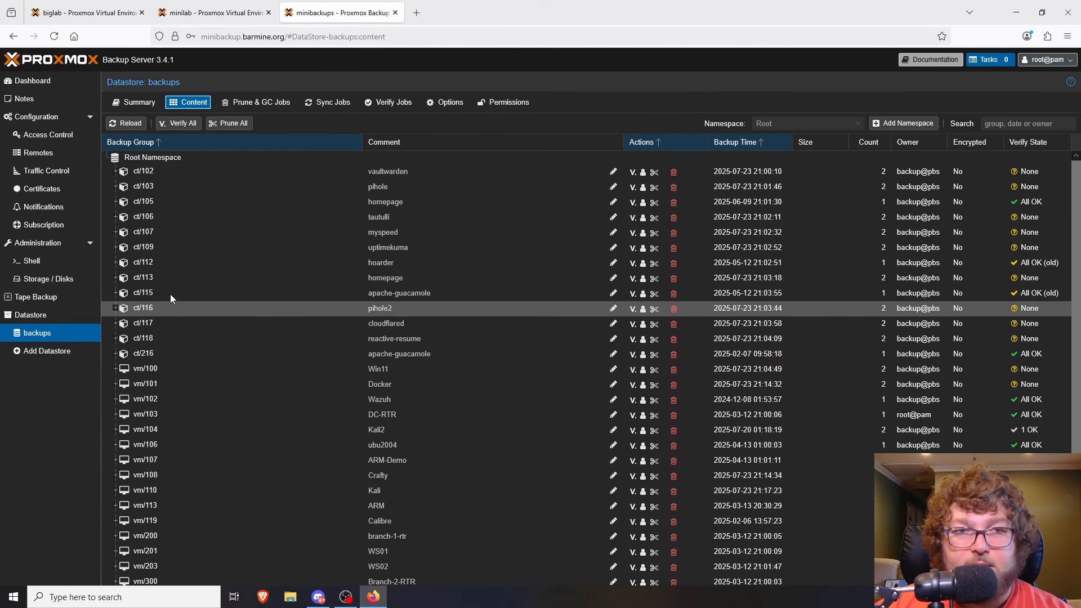
# Review the backups datastore's prune, garbage collection, sync and verify jobs, ending on the prune and garbage collection schedules
pyautogui.click(257, 102)
pyautogui.click(329, 102)
pyautogui.click(386, 102)
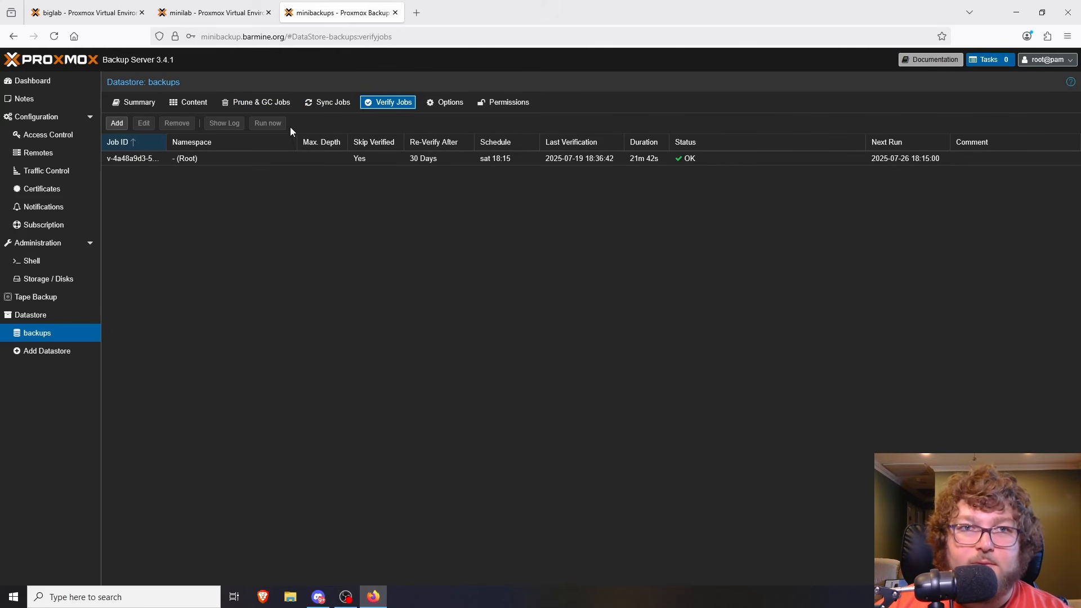
pyautogui.click(268, 103)
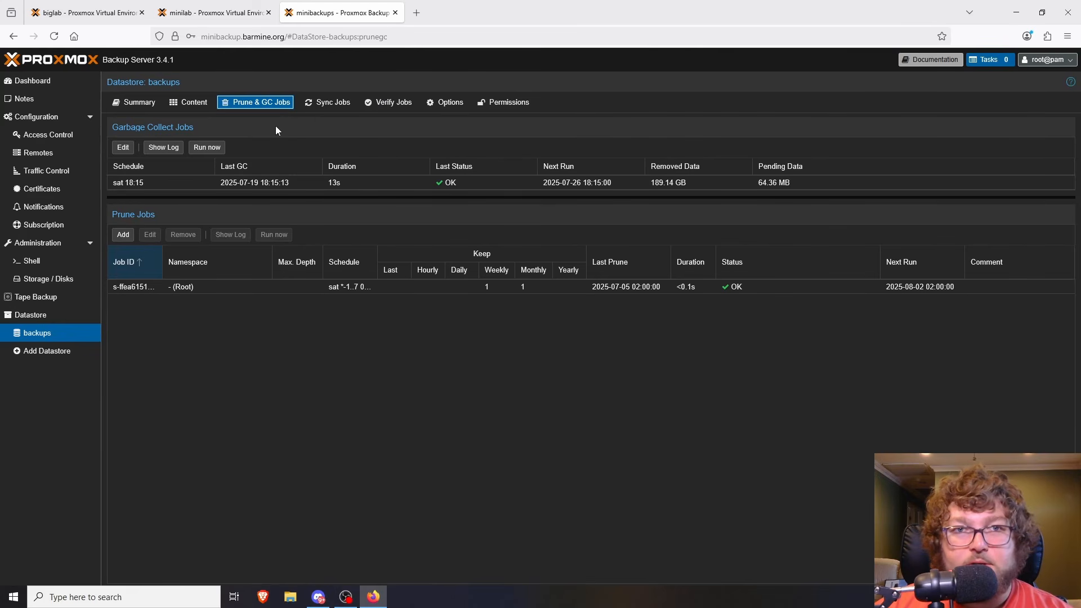